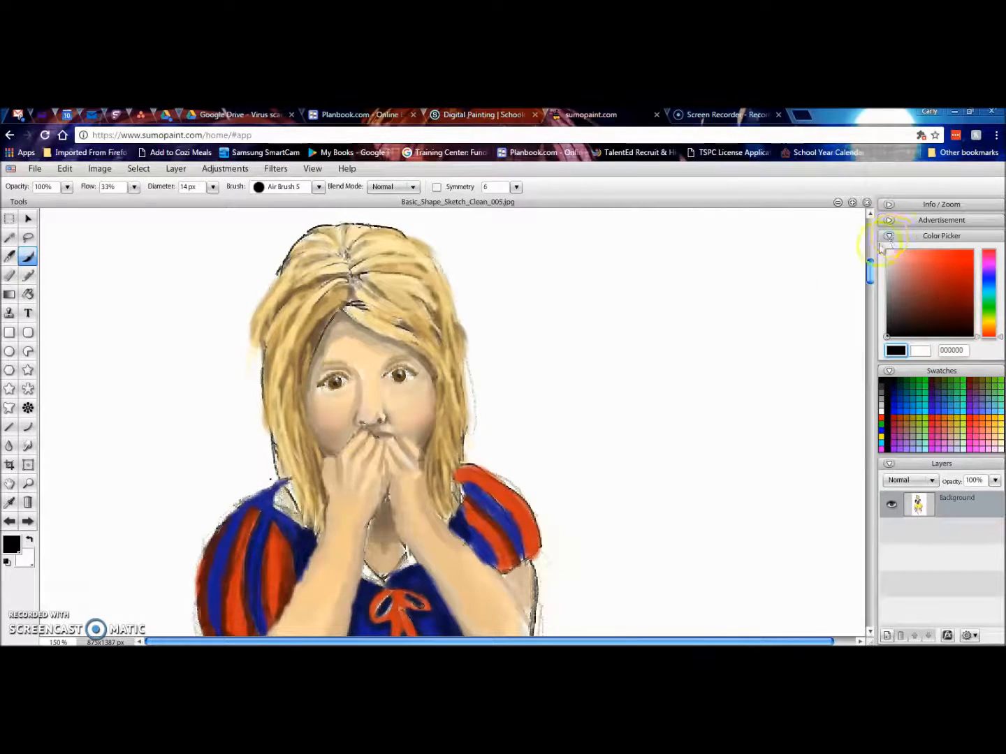
Erase the stray dark outline beside the hair at the figure's upper left with a 31 px eraser.
{"action": "mouse_move", "coordinate": [870, 269]}
{"action": "left_mouse_down"}
{"action": "mouse_move", "coordinate": [860, 423]}
{"action": "mouse_move", "coordinate": [841, 248]}
{"action": "left_mouse_up"}
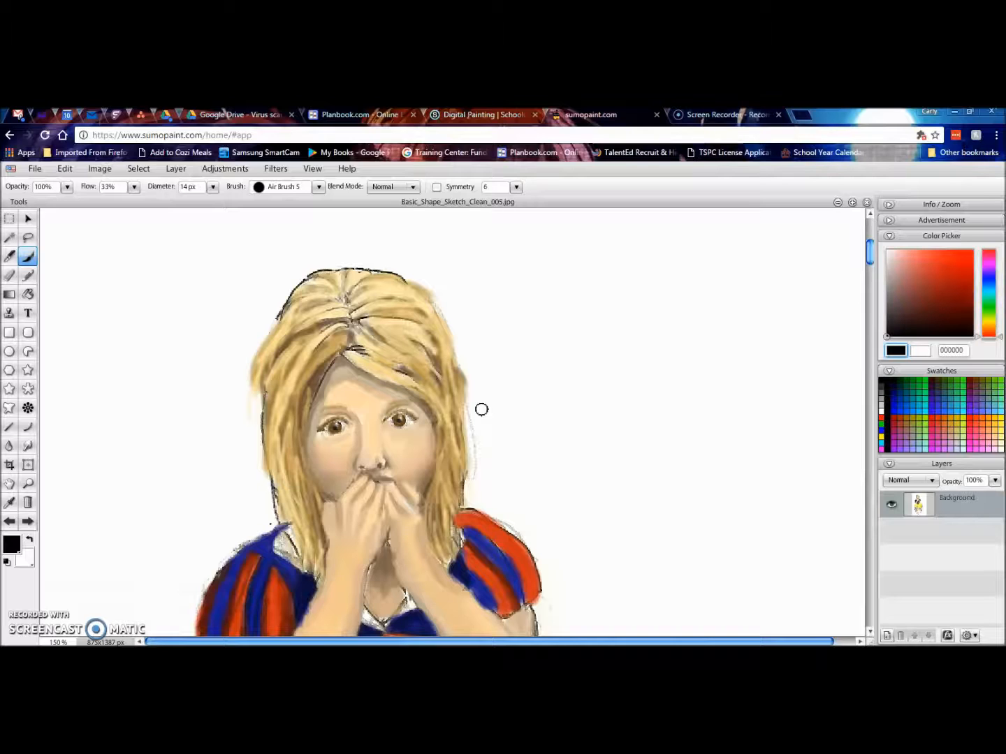
{"action": "mouse_move", "coordinate": [486, 416]}
{"action": "left_mouse_down"}
{"action": "mouse_move", "coordinate": [538, 539]}
{"action": "mouse_move", "coordinate": [545, 518]}
{"action": "mouse_move", "coordinate": [593, 479]}
{"action": "left_mouse_up"}
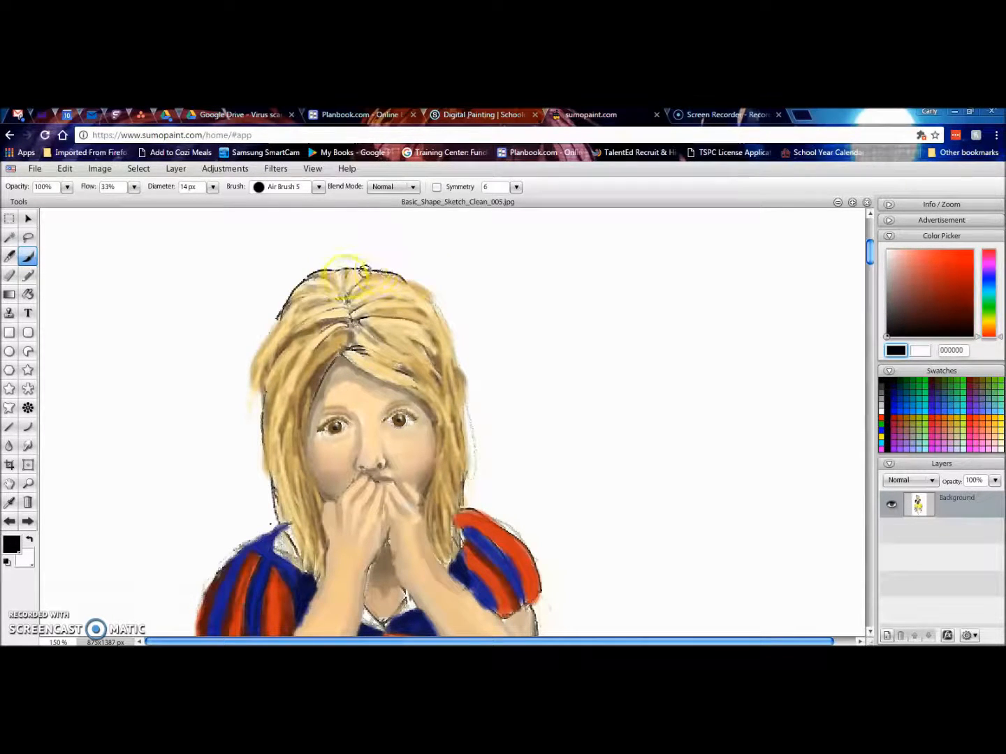
{"action": "mouse_move", "coordinate": [282, 320]}
{"action": "left_mouse_down"}
{"action": "mouse_move", "coordinate": [272, 305]}
{"action": "mouse_move", "coordinate": [303, 274]}
{"action": "mouse_move", "coordinate": [341, 266]}
{"action": "left_mouse_up"}
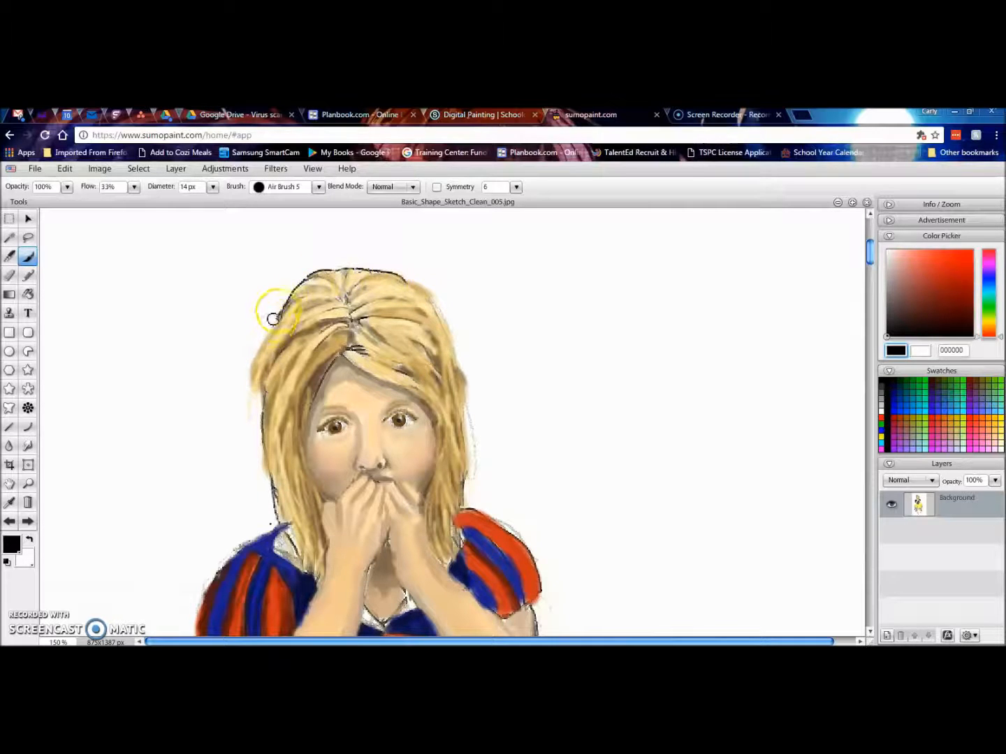
{"action": "left_click", "coordinate": [7, 280]}
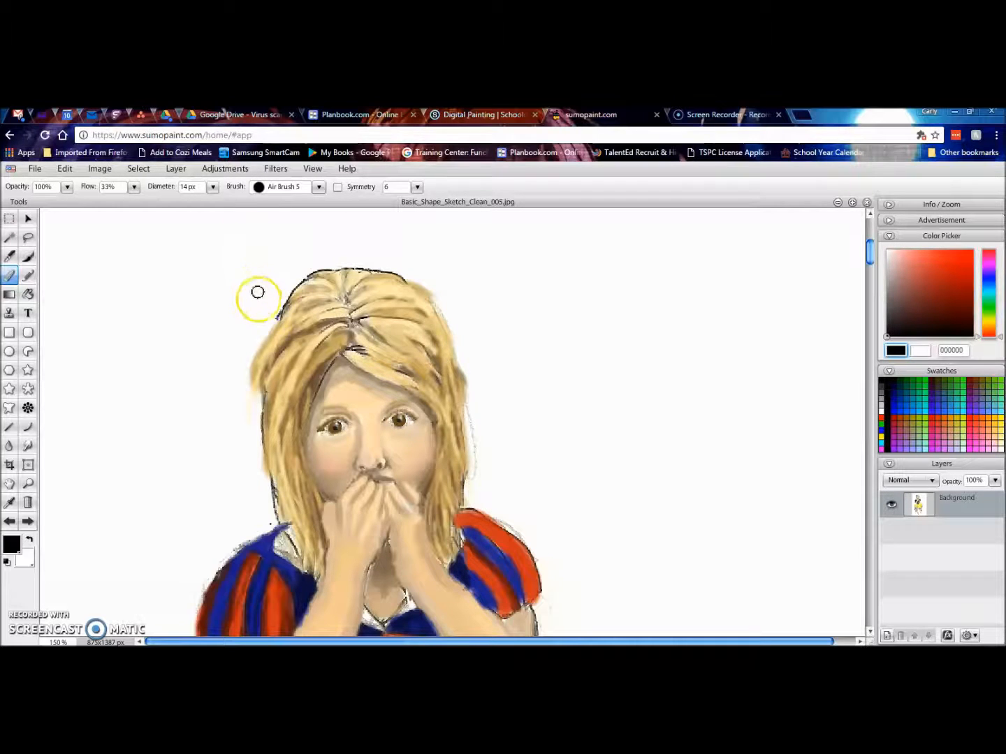
{"action": "left_click", "coordinate": [213, 188]}
{"action": "left_click", "coordinate": [176, 202]}
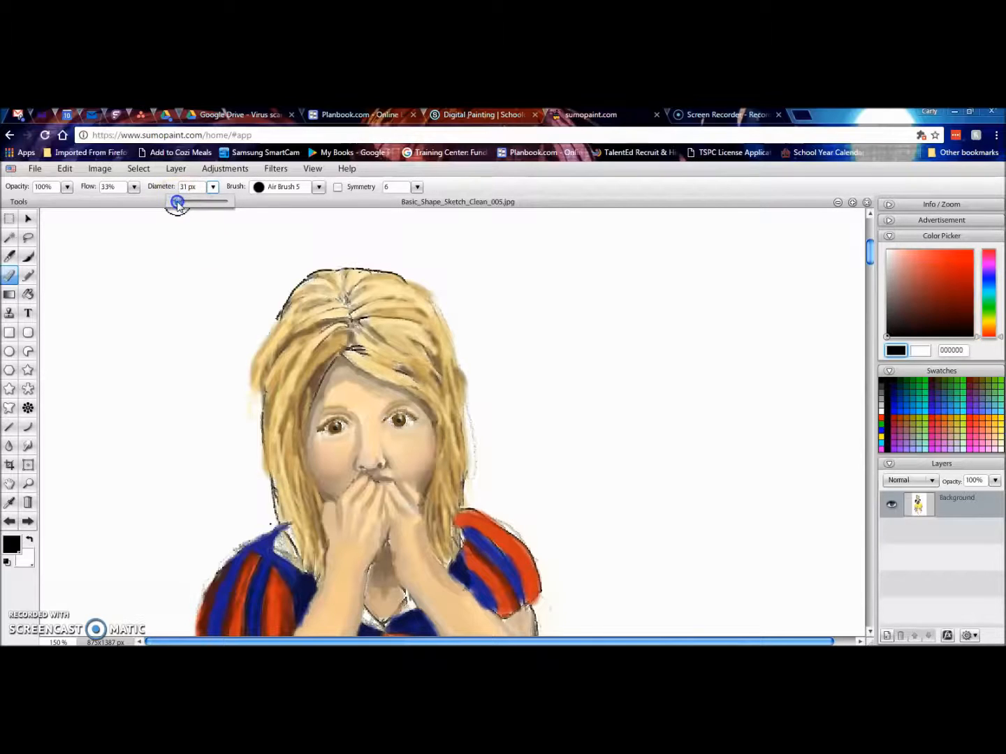
{"action": "mouse_move", "coordinate": [261, 302]}
{"action": "left_mouse_down"}
{"action": "mouse_move", "coordinate": [339, 255]}
{"action": "mouse_move", "coordinate": [312, 256]}
{"action": "mouse_move", "coordinate": [279, 285]}
{"action": "mouse_move", "coordinate": [248, 282]}
{"action": "mouse_move", "coordinate": [267, 312]}
{"action": "left_mouse_up"}
{"action": "left_click", "coordinate": [267, 311]}
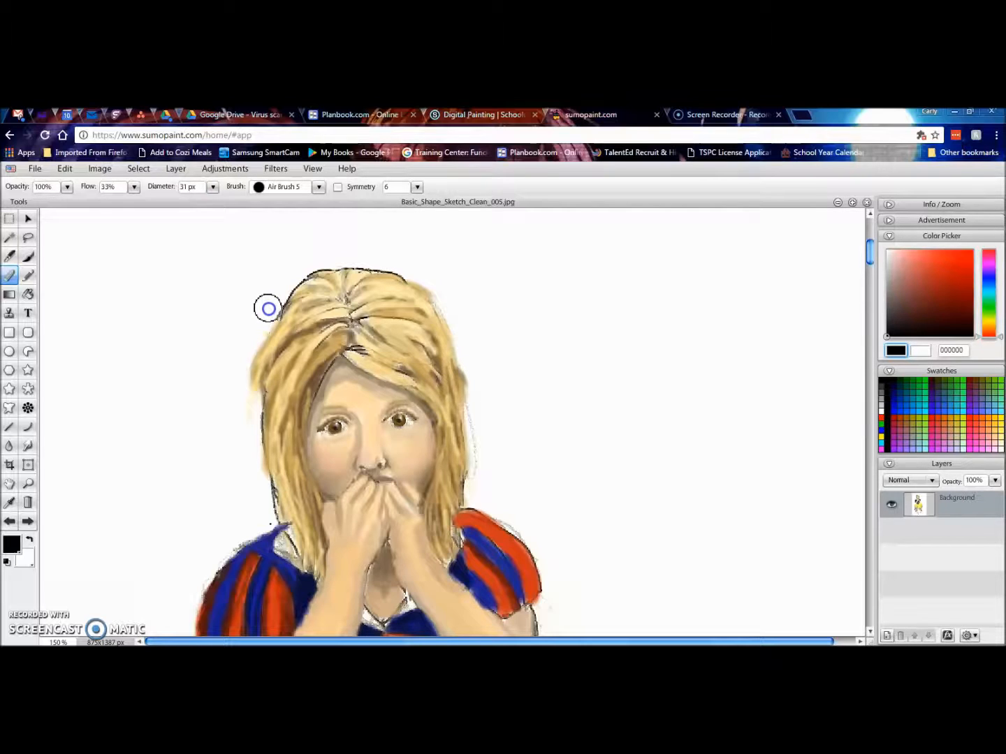
Raise the eraser flow to 57% and erase the black outline along the upper-left edge of the hair.
{"action": "left_click", "coordinate": [189, 183]}
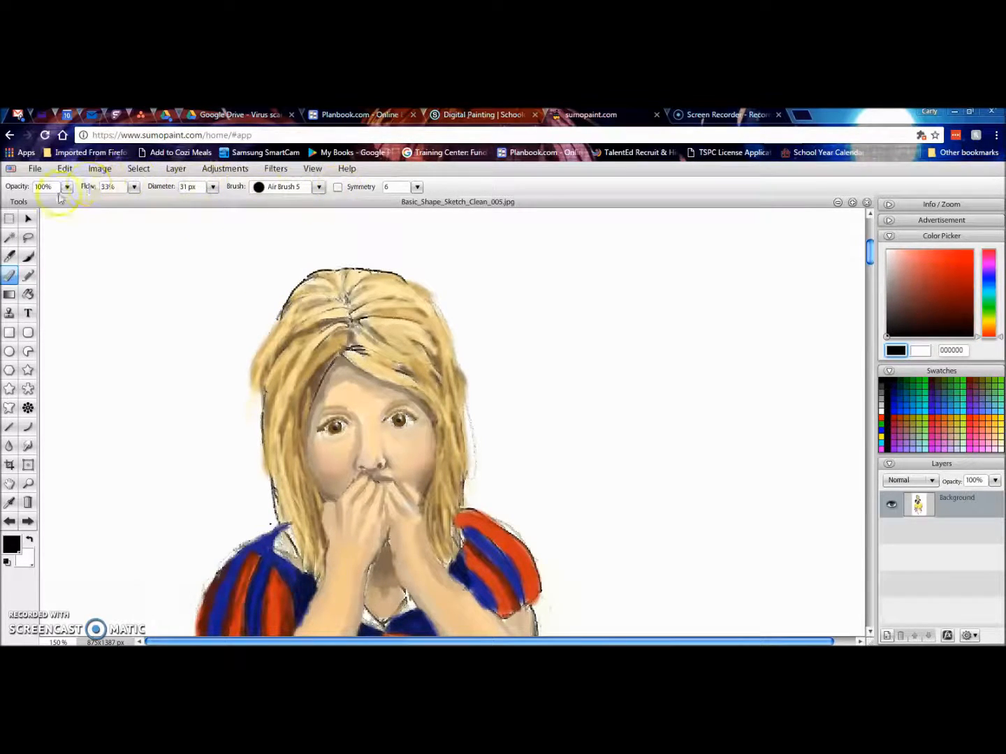
{"action": "left_click", "coordinate": [133, 188]}
{"action": "left_click_drag", "start_coordinate": [112, 204], "coordinate": [124, 205]}
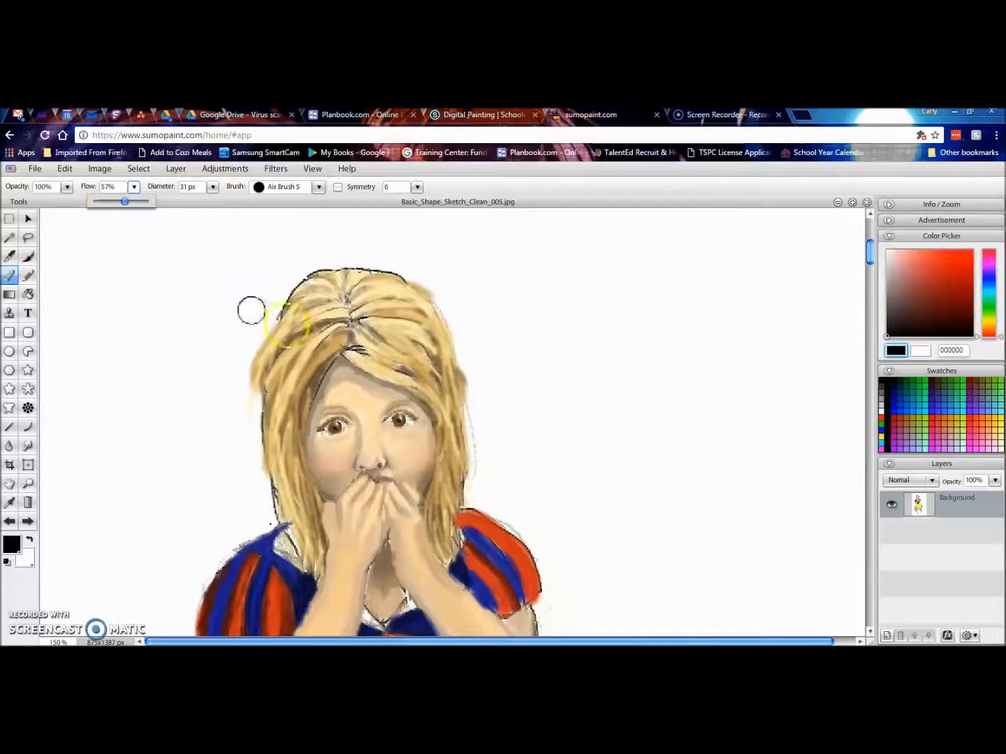
{"action": "left_click", "coordinate": [272, 308]}
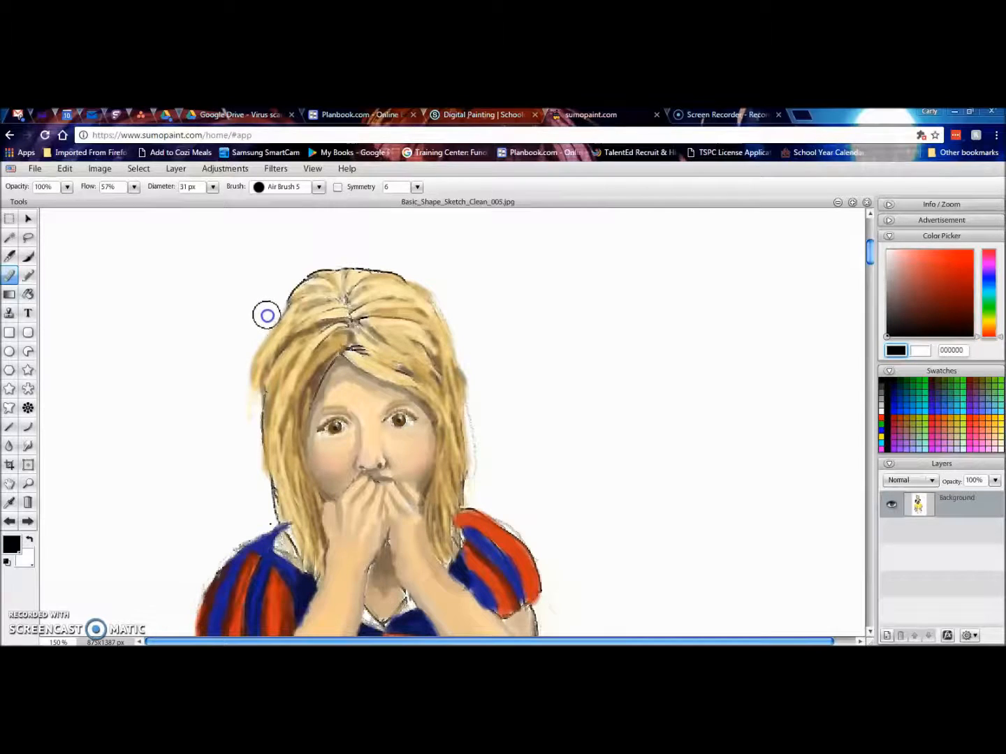
{"action": "mouse_move", "coordinate": [274, 296]}
{"action": "left_mouse_down"}
{"action": "mouse_move", "coordinate": [312, 266]}
{"action": "mouse_move", "coordinate": [373, 268]}
{"action": "left_mouse_up"}
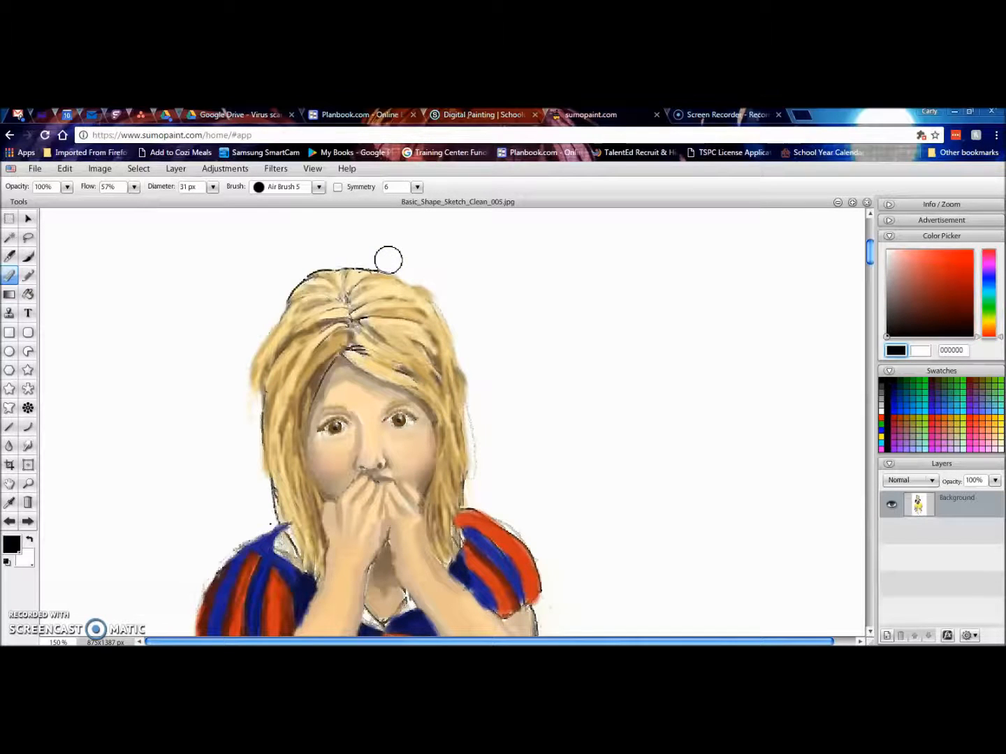
Erase the stray outline and rough paint along the upper-right edge of the hair.
{"action": "left_click", "coordinate": [428, 280]}
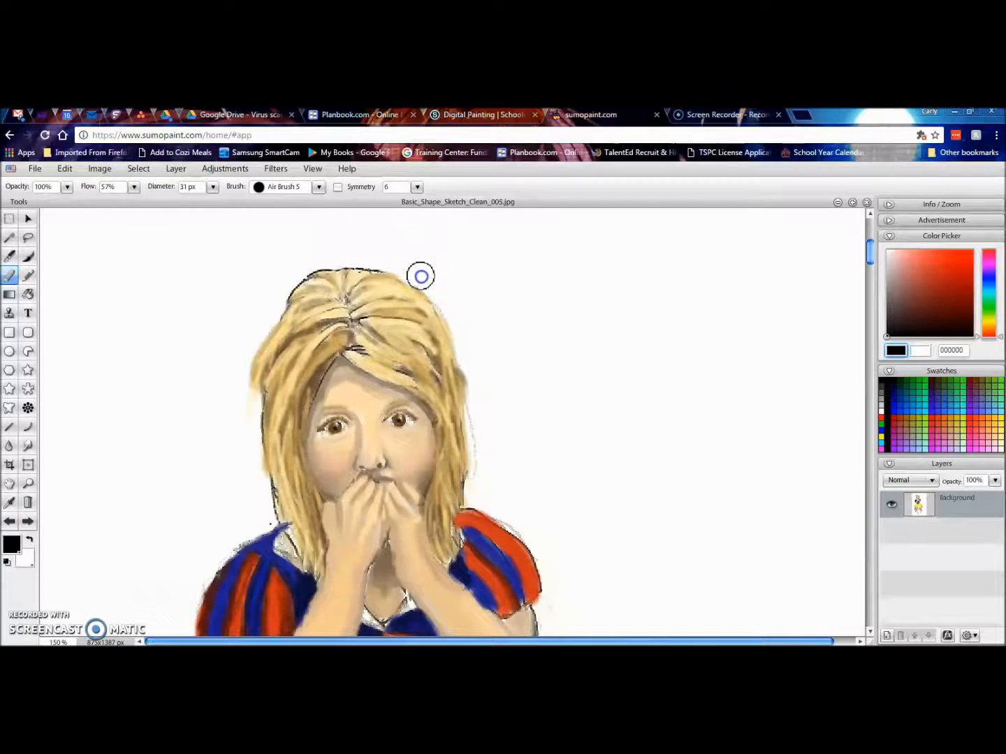
{"action": "left_click_drag", "start_coordinate": [443, 292], "coordinate": [446, 298]}
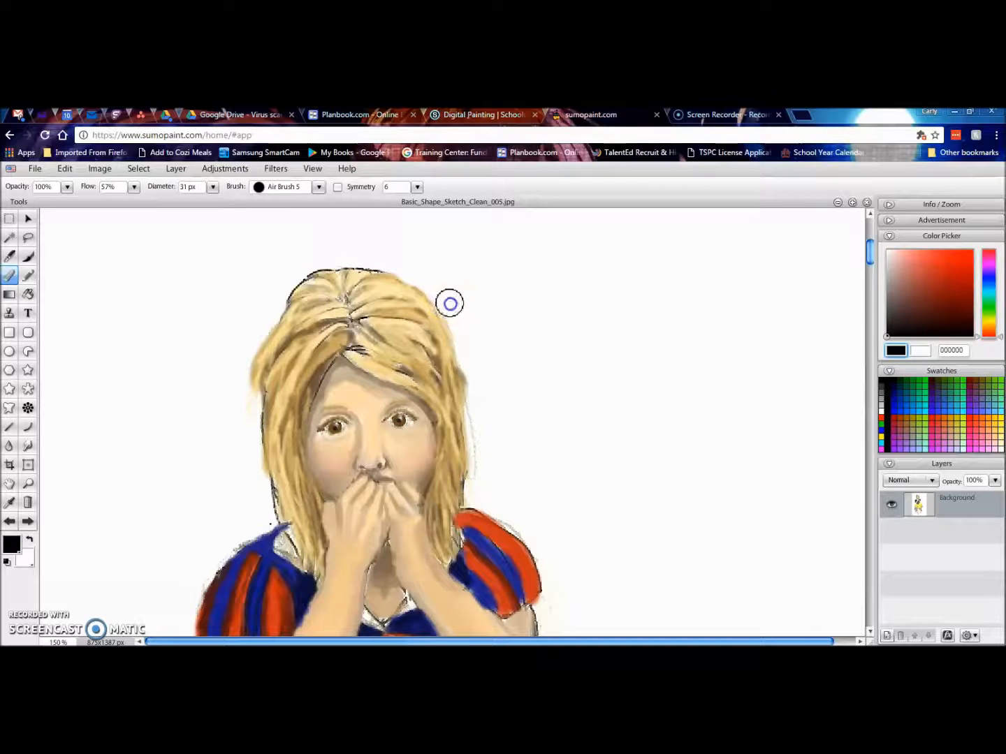
{"action": "mouse_move", "coordinate": [455, 321]}
{"action": "left_mouse_down"}
{"action": "mouse_move", "coordinate": [429, 276]}
{"action": "mouse_move", "coordinate": [449, 303]}
{"action": "left_mouse_up"}
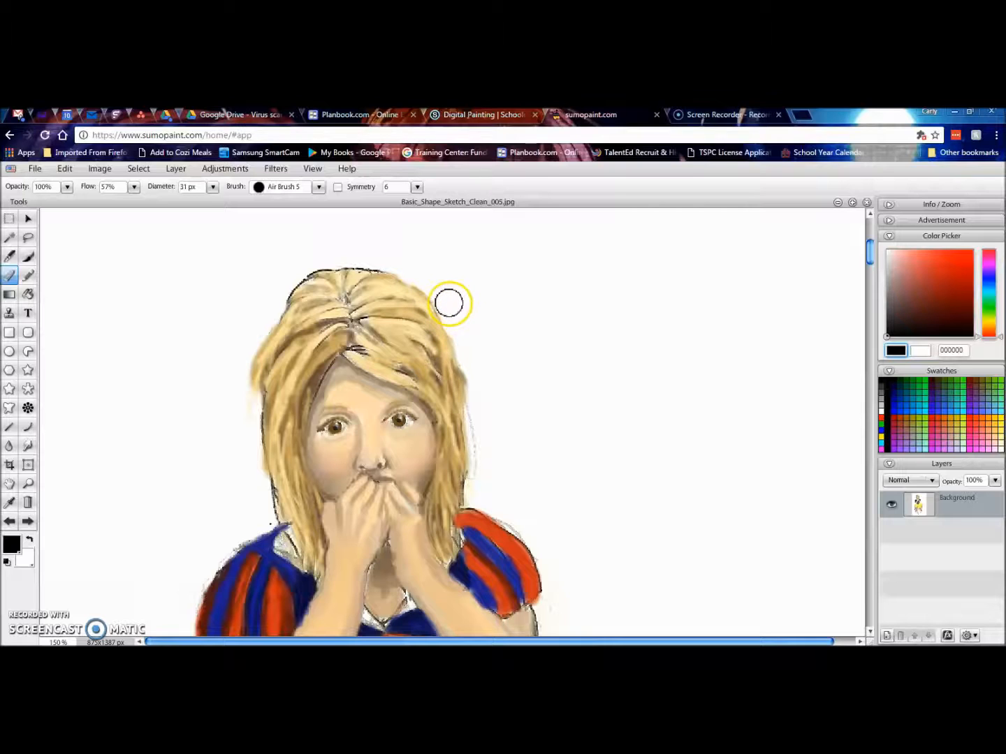
Erase the remaining outline over the crown and down the left side of the hair.
{"action": "left_click_drag", "start_coordinate": [429, 278], "coordinate": [254, 239]}
{"action": "mouse_move", "coordinate": [273, 311]}
{"action": "left_mouse_down"}
{"action": "mouse_move", "coordinate": [280, 326]}
{"action": "mouse_move", "coordinate": [279, 292]}
{"action": "left_mouse_up"}
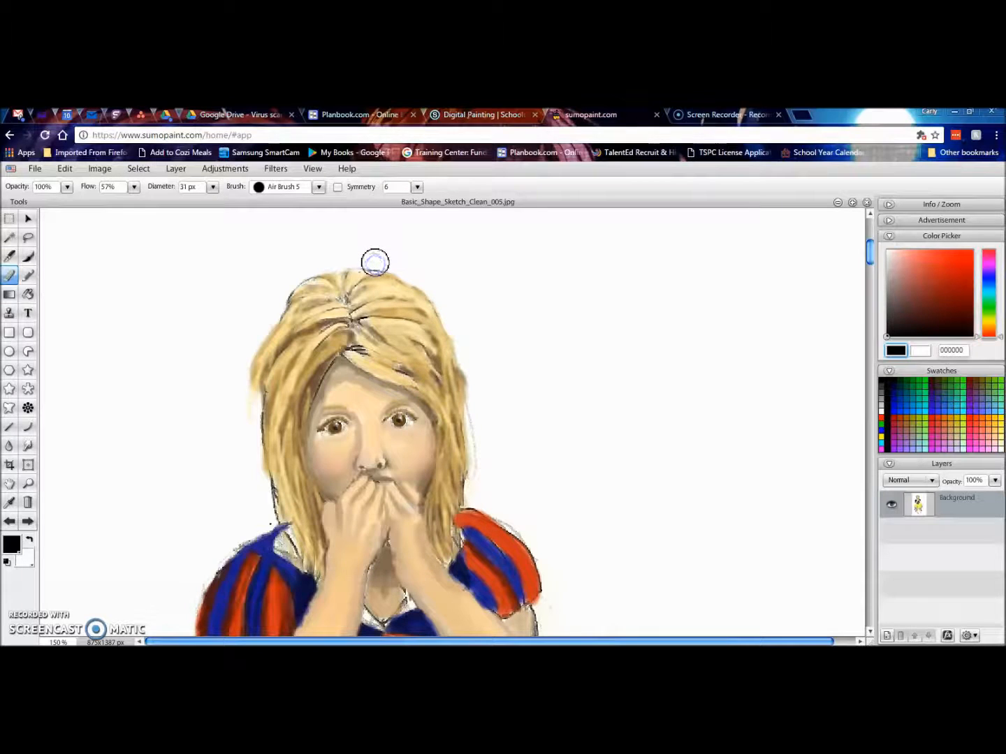
{"action": "left_click_drag", "start_coordinate": [265, 294], "coordinate": [280, 292]}
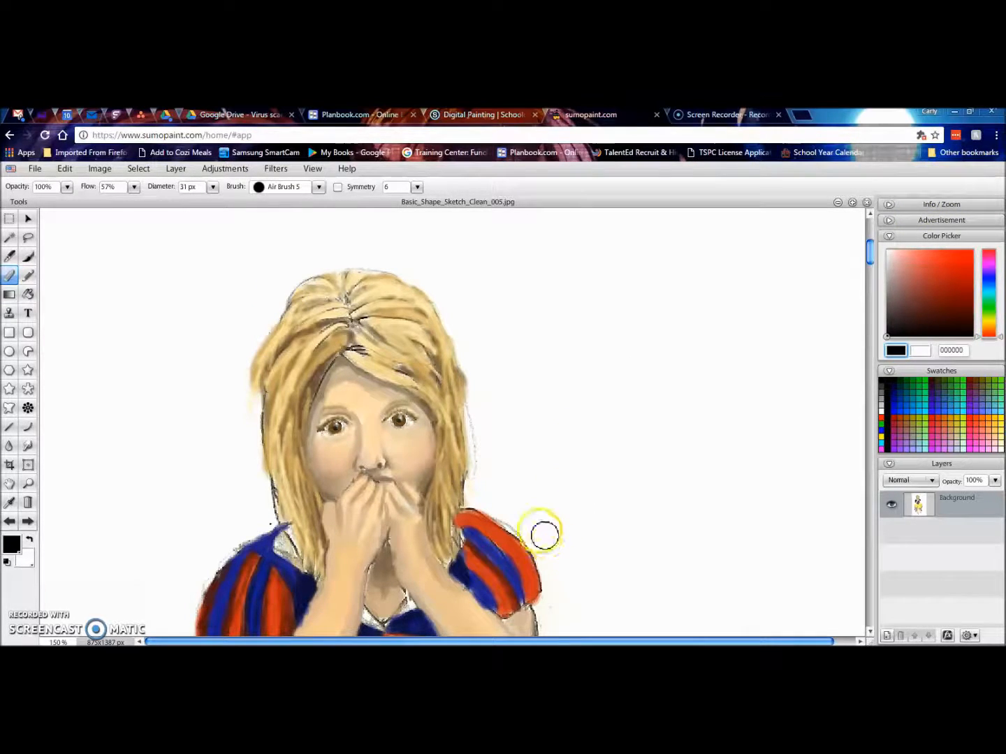
{"action": "mouse_move", "coordinate": [290, 516]}
{"action": "left_mouse_down"}
{"action": "mouse_move", "coordinate": [263, 498]}
{"action": "mouse_move", "coordinate": [261, 517]}
{"action": "mouse_move", "coordinate": [261, 487]}
{"action": "mouse_move", "coordinate": [265, 516]}
{"action": "left_mouse_up"}
{"action": "mouse_move", "coordinate": [248, 417]}
{"action": "left_mouse_down"}
{"action": "mouse_move", "coordinate": [254, 447]}
{"action": "mouse_move", "coordinate": [250, 399]}
{"action": "left_mouse_up"}
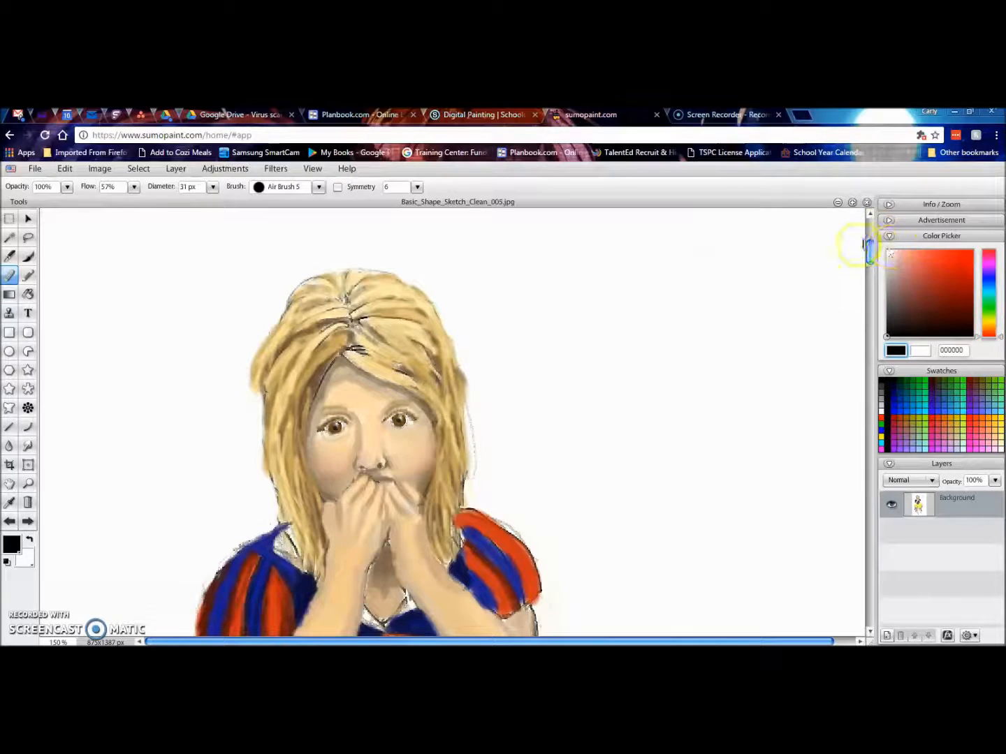
Switch to the Brush tool and set its diameter to 5 px.
{"action": "left_click_drag", "start_coordinate": [871, 253], "coordinate": [868, 319]}
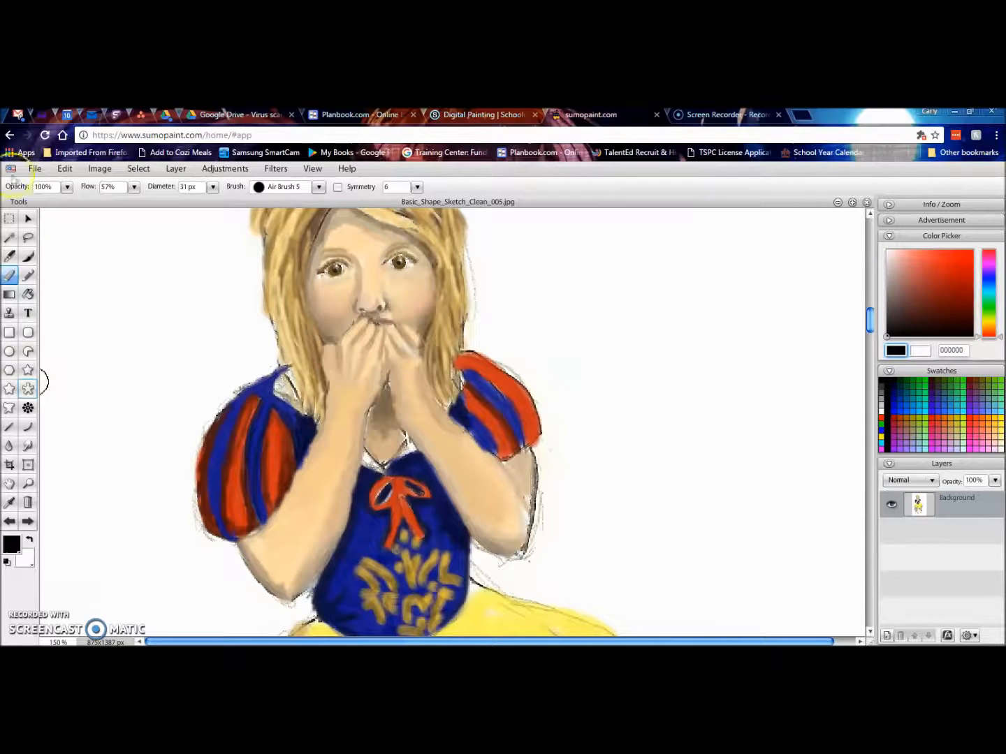
{"action": "left_click", "coordinate": [28, 256]}
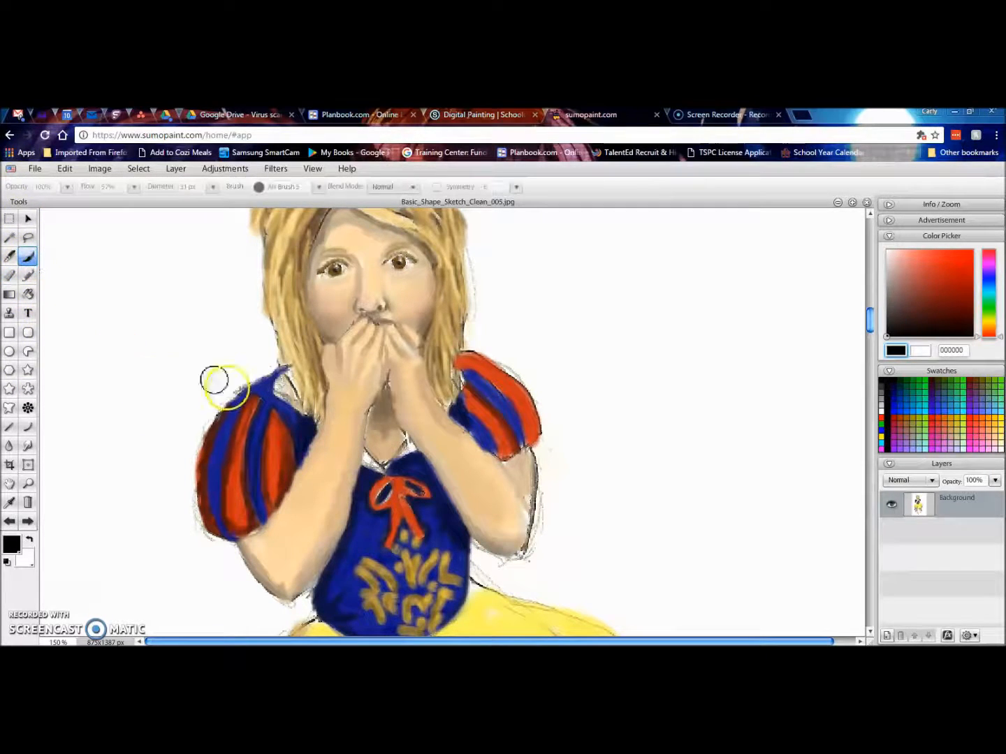
{"action": "left_click", "coordinate": [212, 189]}
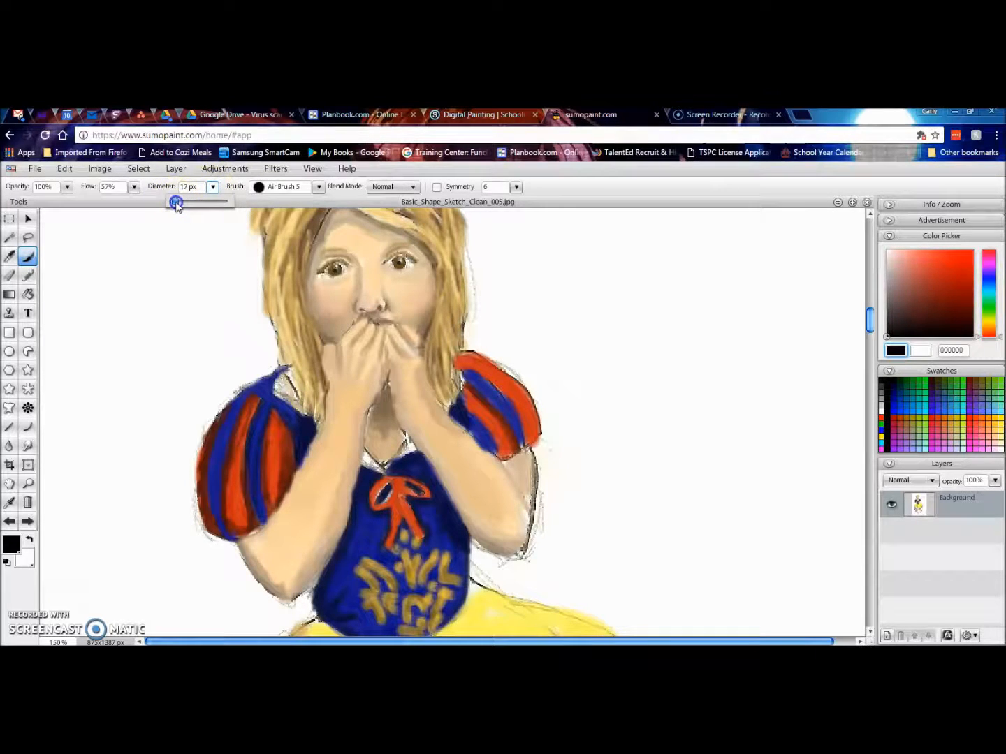
{"action": "left_click_drag", "start_coordinate": [178, 204], "coordinate": [176, 201]}
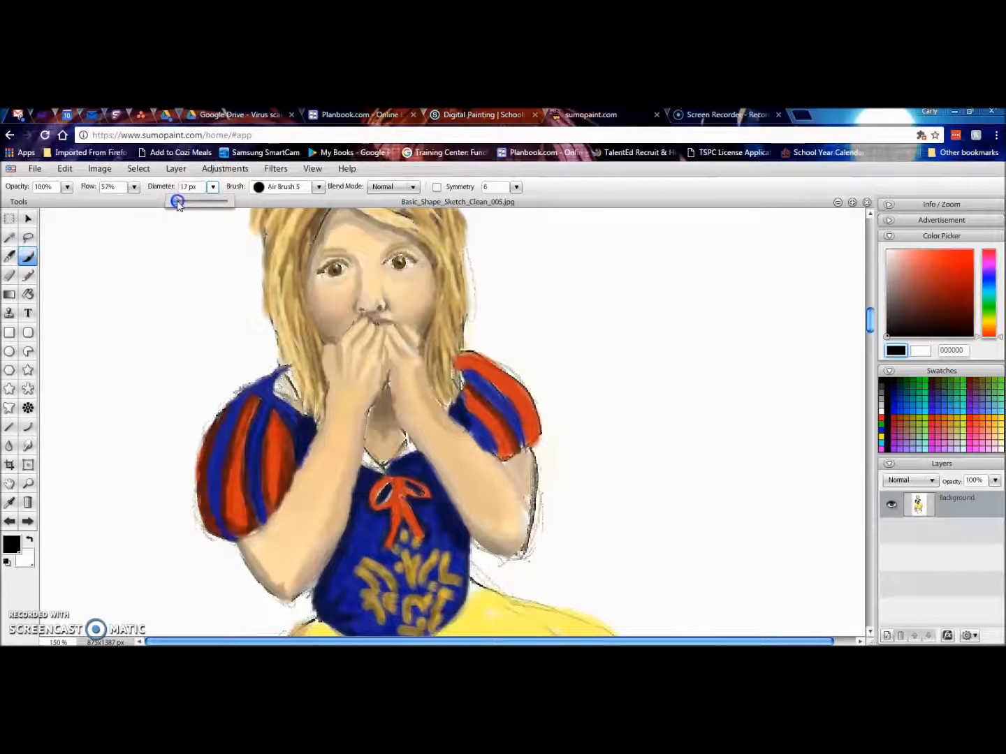
{"action": "mouse_move", "coordinate": [178, 204]}
{"action": "left_mouse_down"}
{"action": "mouse_move", "coordinate": [204, 348]}
{"action": "mouse_move", "coordinate": [137, 213]}
{"action": "mouse_move", "coordinate": [166, 207]}
{"action": "left_mouse_up"}
{"action": "left_click", "coordinate": [173, 204]}
Sample the skin tone e4c298 from the forearm beside the left sleeve as the painting color.
{"action": "scroll", "coordinate": [275, 534], "scroll_direction": "up", "scroll_amount": 1}
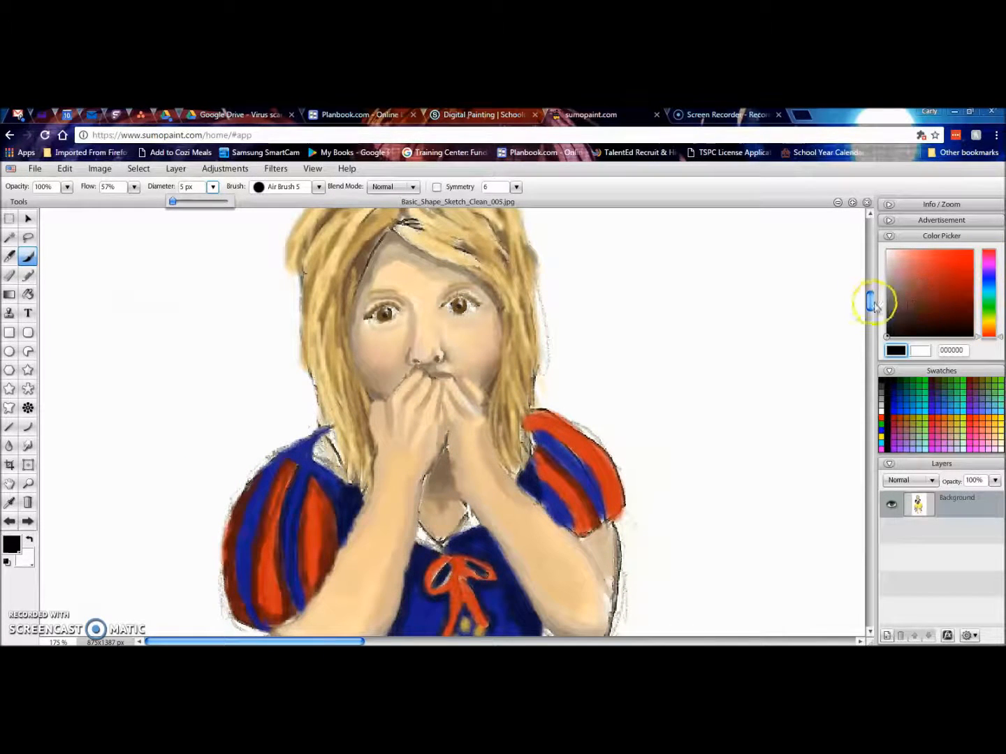
{"action": "left_click_drag", "start_coordinate": [871, 299], "coordinate": [864, 367]}
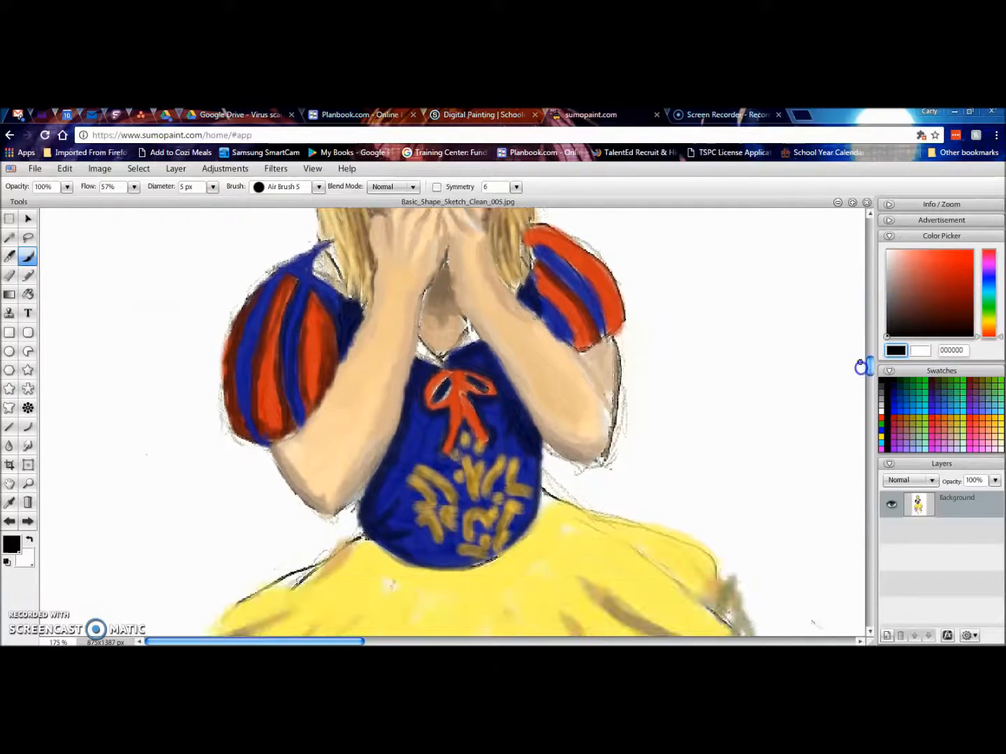
{"action": "scroll", "coordinate": [860, 362], "scroll_direction": "up", "scroll_amount": 1}
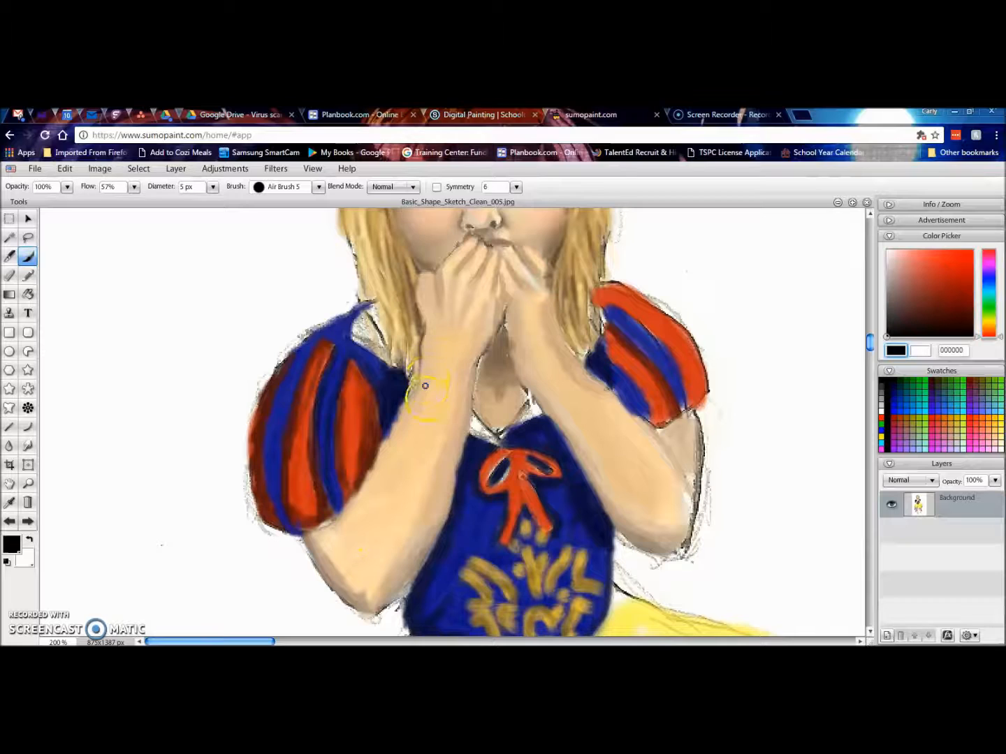
{"action": "left_click", "coordinate": [10, 503]}
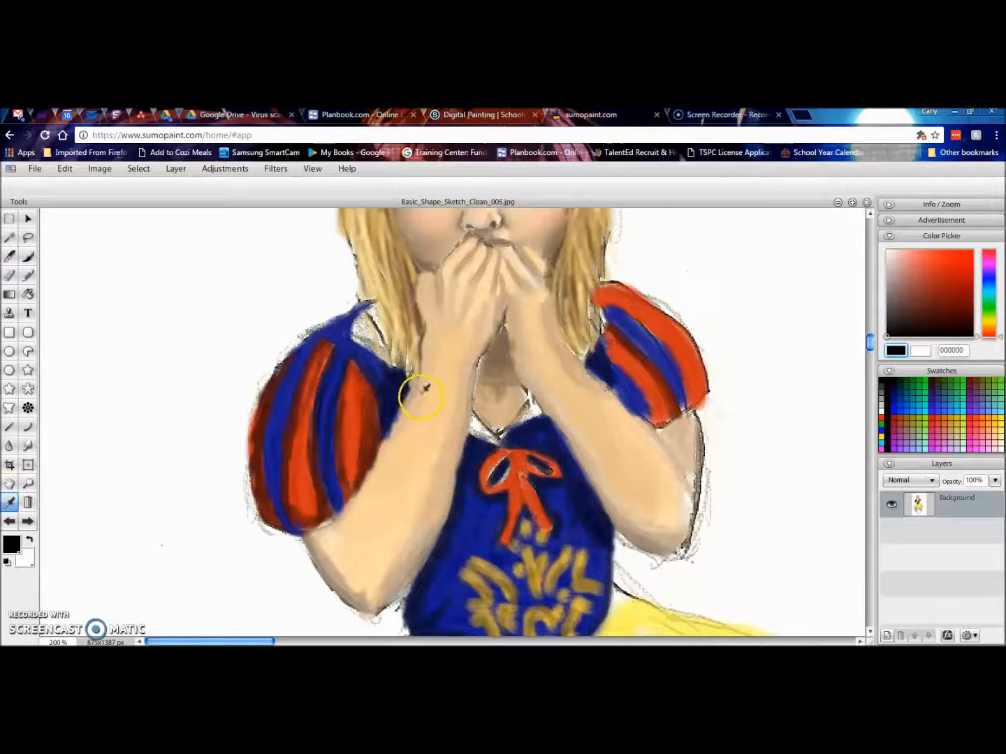
{"action": "left_click", "coordinate": [418, 402]}
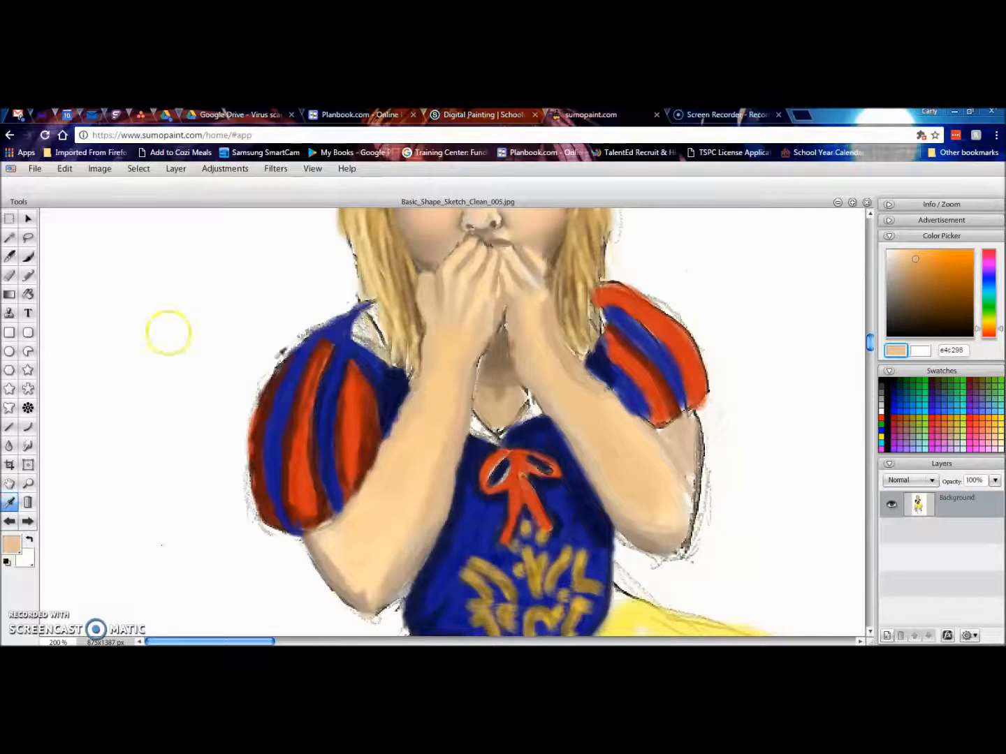
Paint the sampled skin tone along the forearm's edge beside the left sleeve using the Air Brush 1 brush.
{"action": "left_click", "coordinate": [28, 256]}
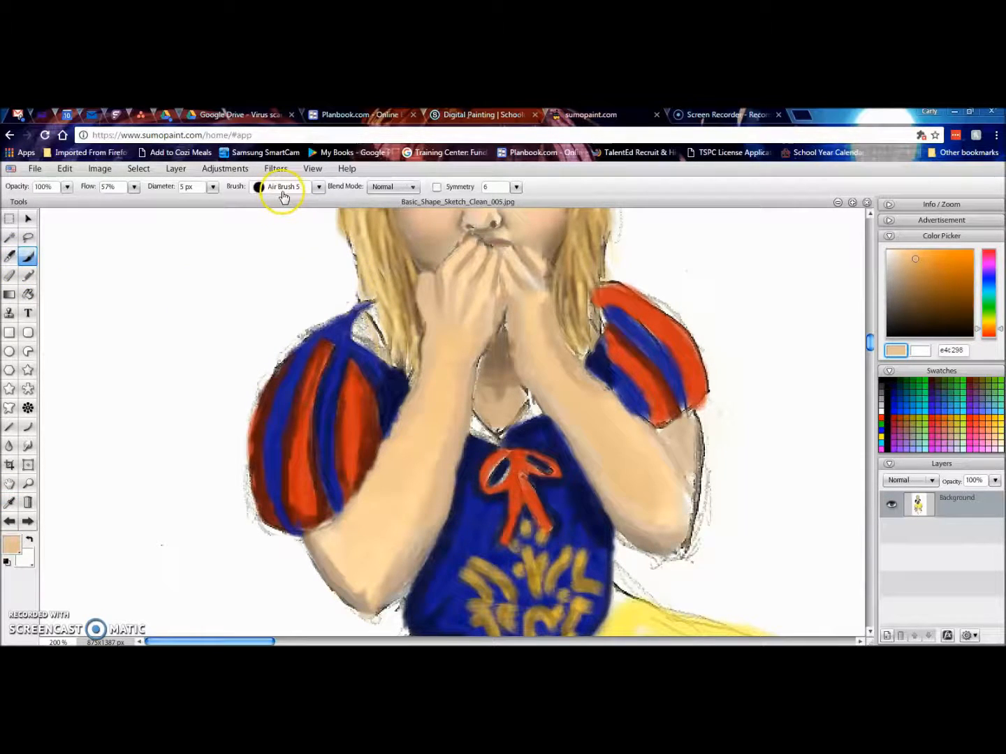
{"action": "left_click", "coordinate": [317, 187]}
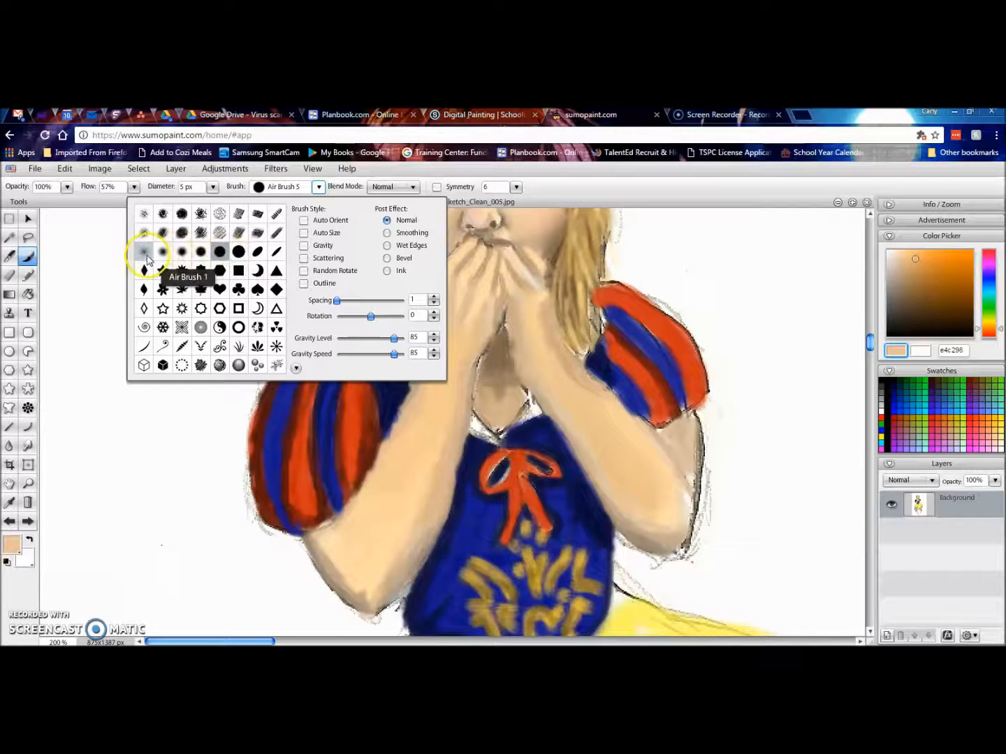
{"action": "left_click", "coordinate": [143, 253]}
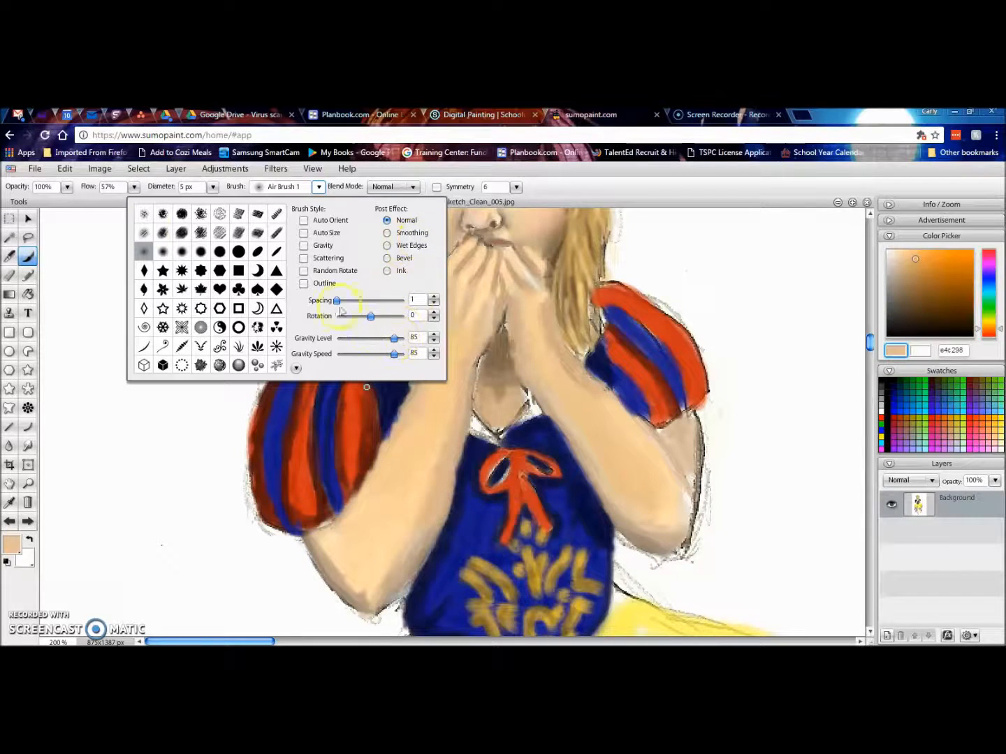
{"action": "left_click", "coordinate": [214, 187]}
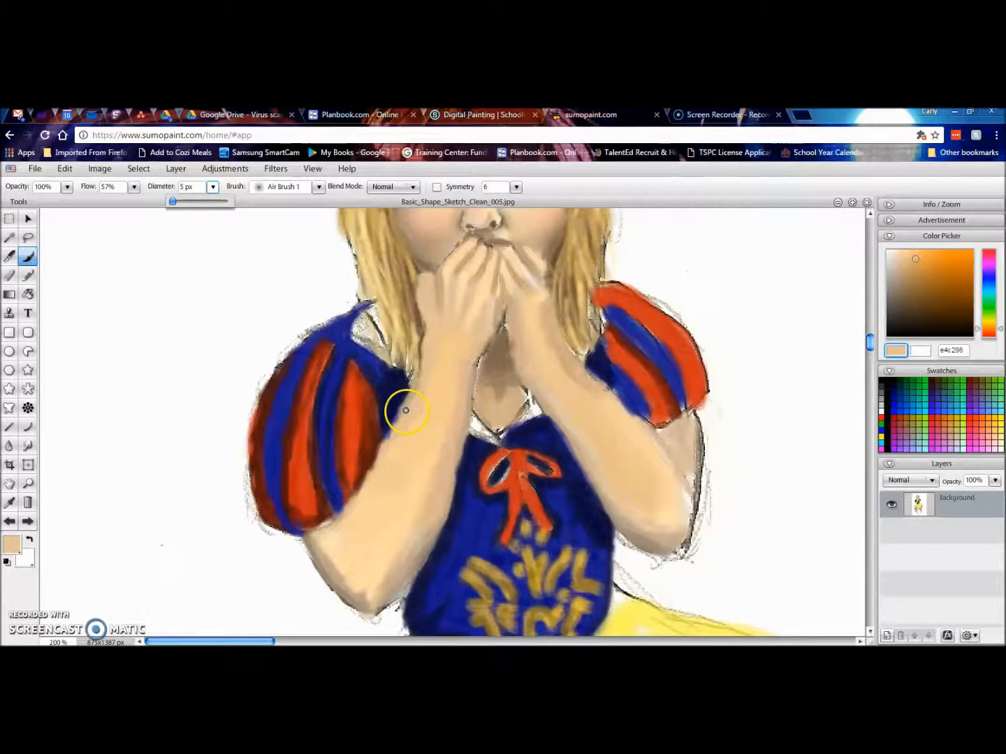
{"action": "left_click_drag", "start_coordinate": [408, 401], "coordinate": [400, 415]}
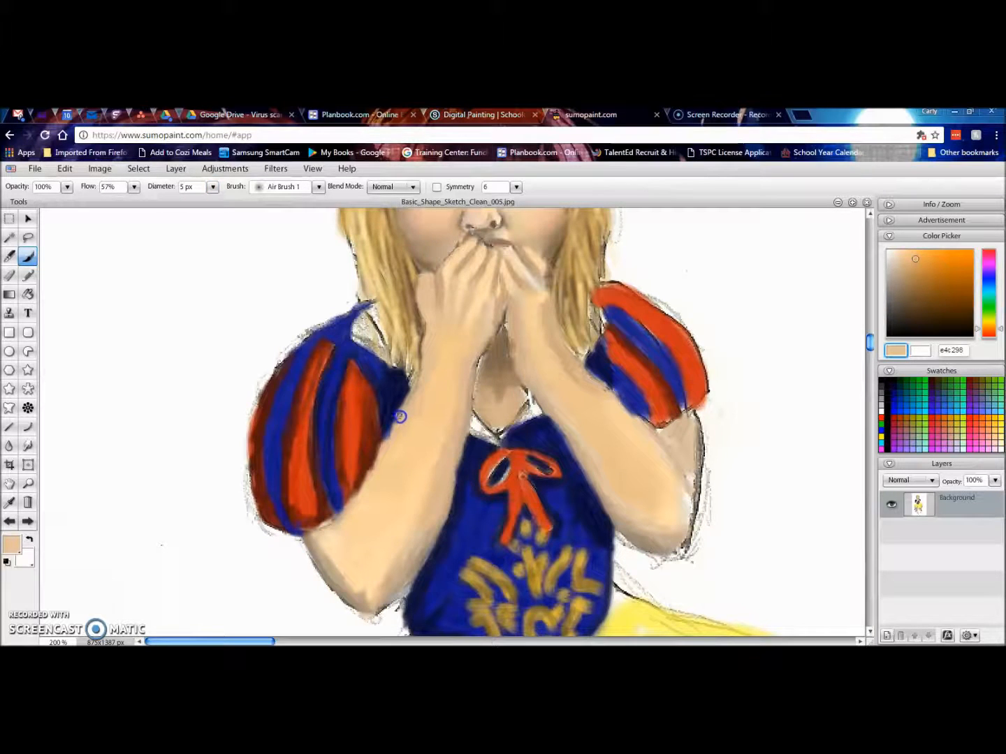
{"action": "mouse_move", "coordinate": [430, 403]}
{"action": "left_mouse_down"}
{"action": "mouse_move", "coordinate": [366, 466]}
{"action": "mouse_move", "coordinate": [387, 445]}
{"action": "left_mouse_up"}
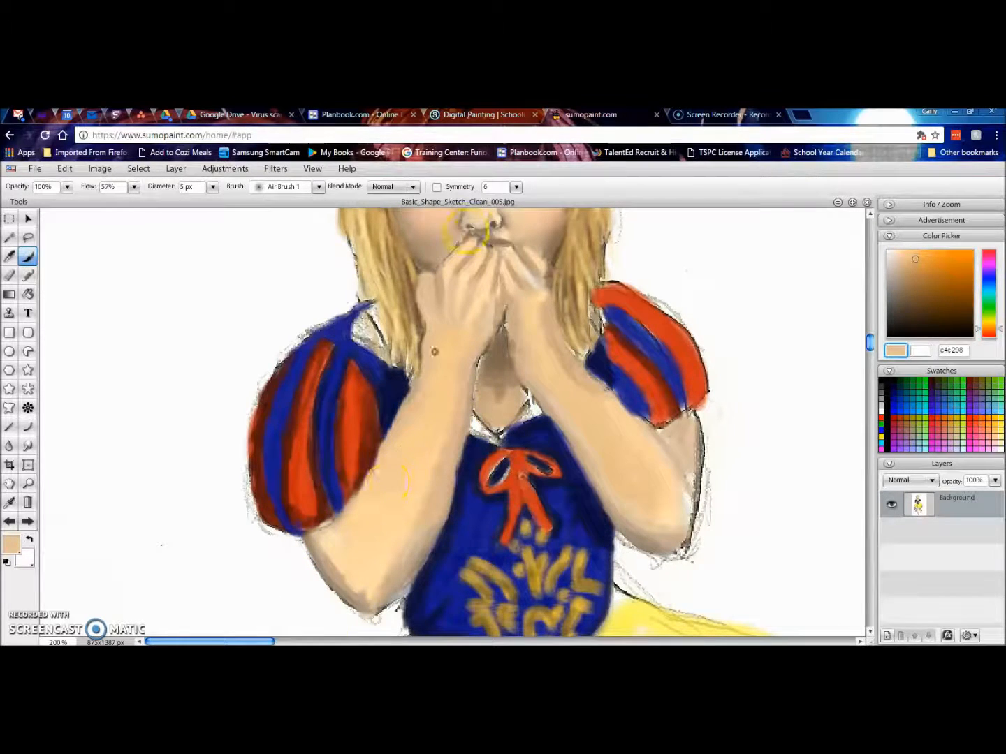
Enlarge the brush to 11 px and smooth the forearm's edge beside the left sleeve with skin tone.
{"action": "left_click", "coordinate": [212, 187]}
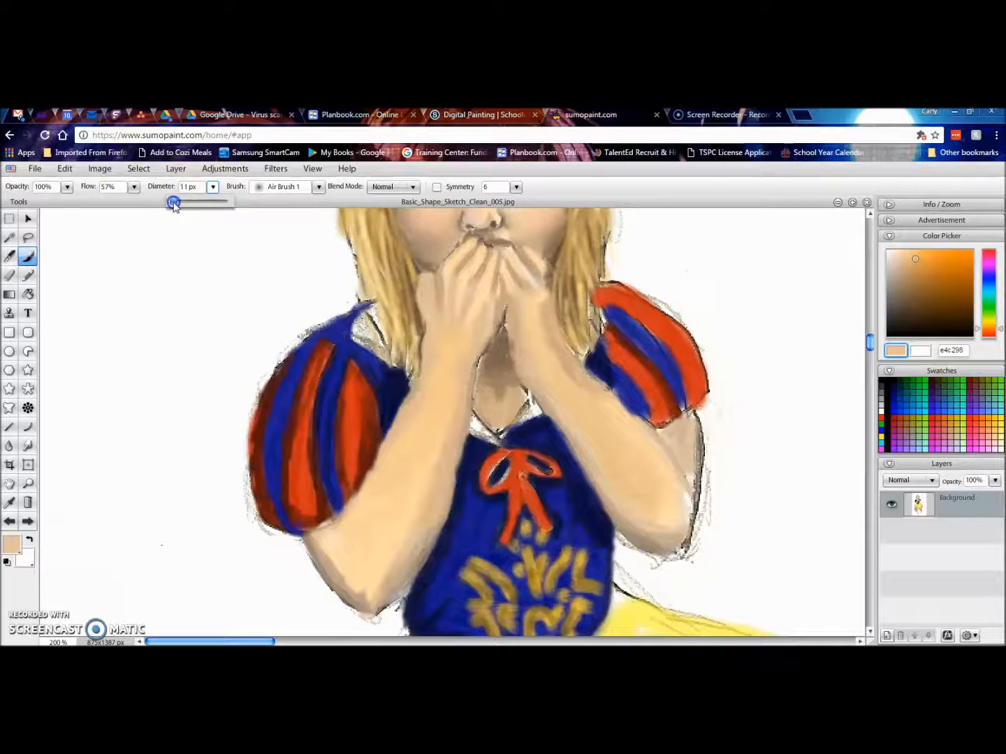
{"action": "left_click", "coordinate": [412, 394]}
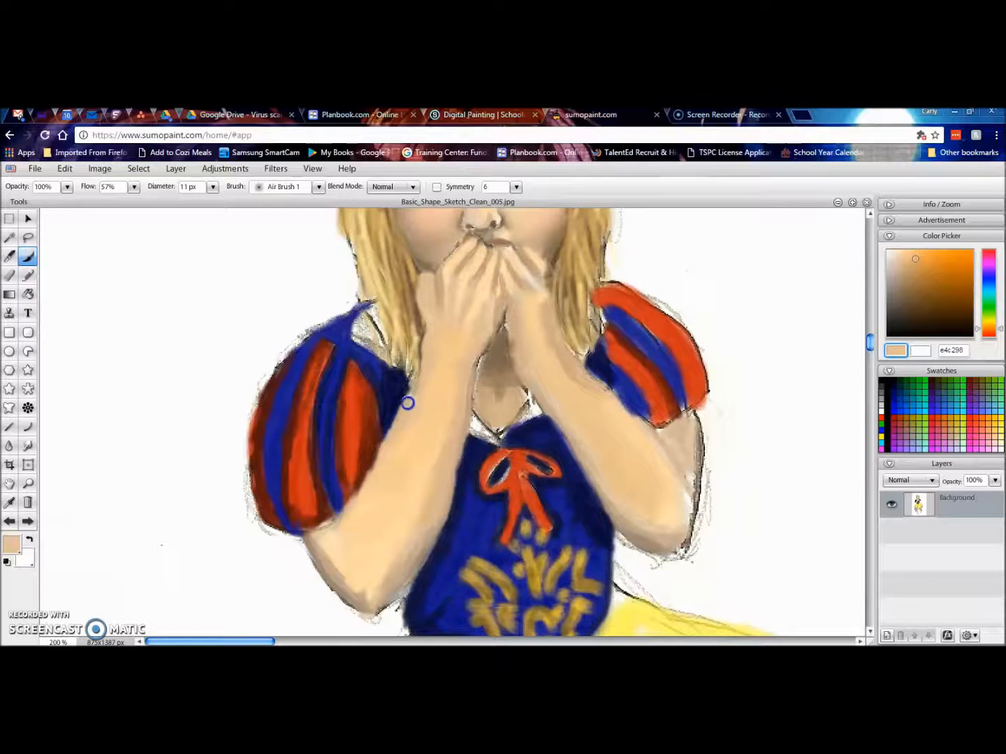
{"action": "left_click_drag", "start_coordinate": [391, 433], "coordinate": [389, 440]}
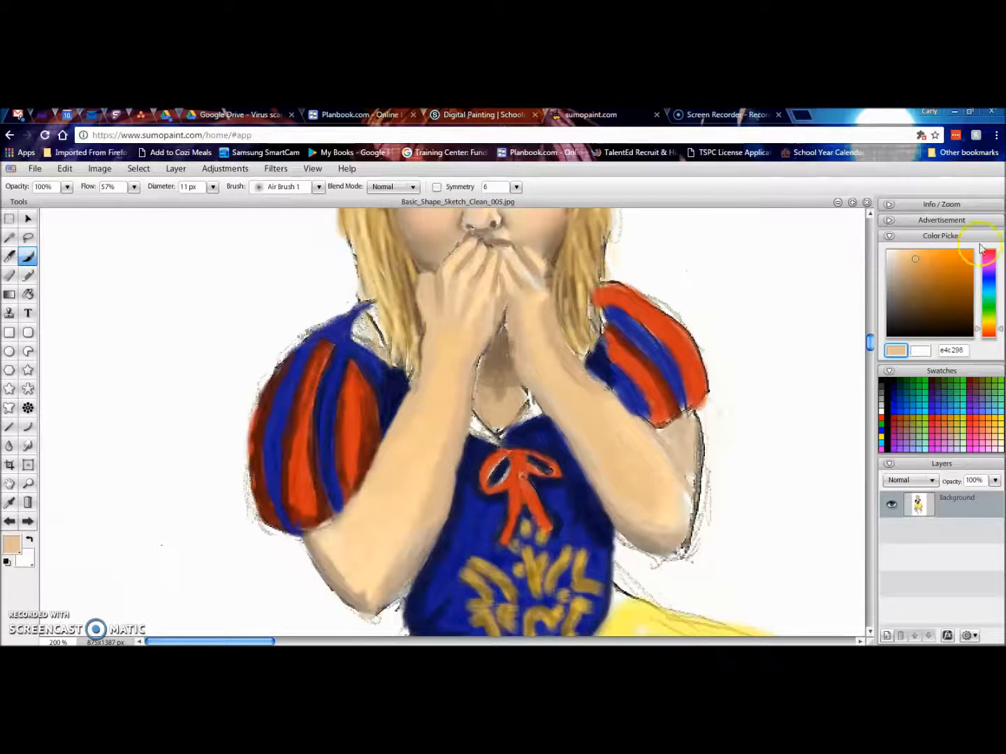
Darken the skin color to bea17c and shade the forearm's edge beside the left sleeve.
{"action": "left_click", "coordinate": [917, 264]}
{"action": "left_click", "coordinate": [918, 271]}
{"action": "left_click", "coordinate": [918, 275]}
{"action": "mouse_move", "coordinate": [416, 469]}
{"action": "left_mouse_down"}
{"action": "mouse_move", "coordinate": [316, 440]}
{"action": "mouse_move", "coordinate": [361, 424]}
{"action": "mouse_move", "coordinate": [387, 423]}
{"action": "mouse_move", "coordinate": [389, 433]}
{"action": "mouse_move", "coordinate": [408, 399]}
{"action": "left_mouse_up"}
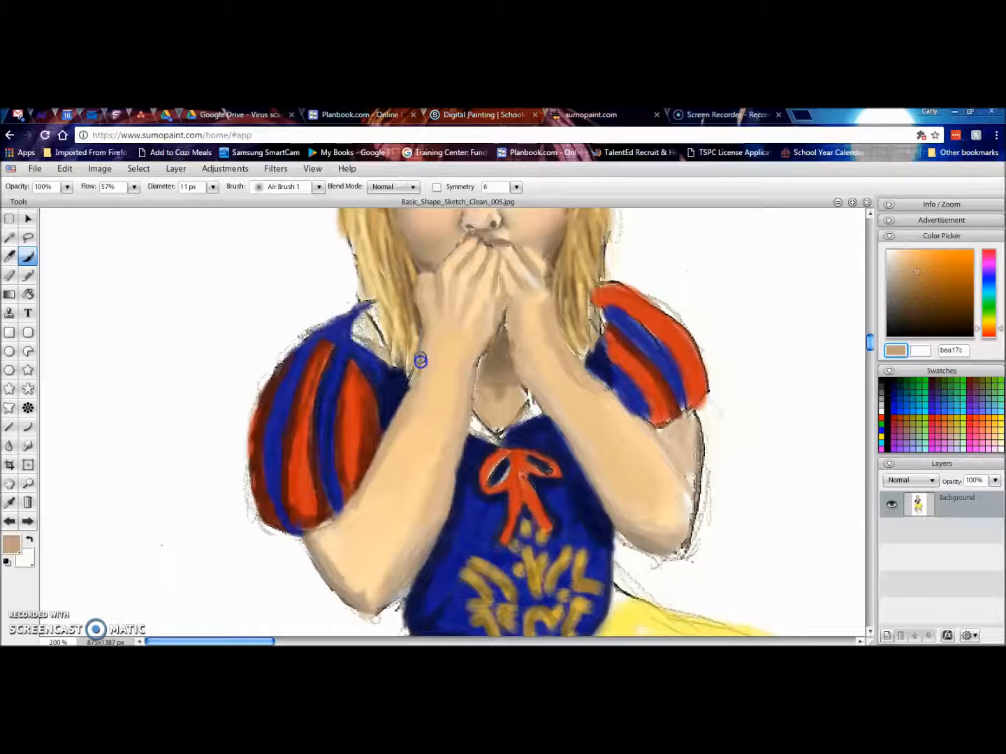
Shade the wrist's edge beside the hair, and darken the color to 80684a to shade the arm under the left sleeve's hem.
{"action": "mouse_move", "coordinate": [428, 337]}
{"action": "left_mouse_down"}
{"action": "mouse_move", "coordinate": [415, 381]}
{"action": "mouse_move", "coordinate": [416, 366]}
{"action": "mouse_move", "coordinate": [406, 377]}
{"action": "mouse_move", "coordinate": [414, 388]}
{"action": "left_mouse_up"}
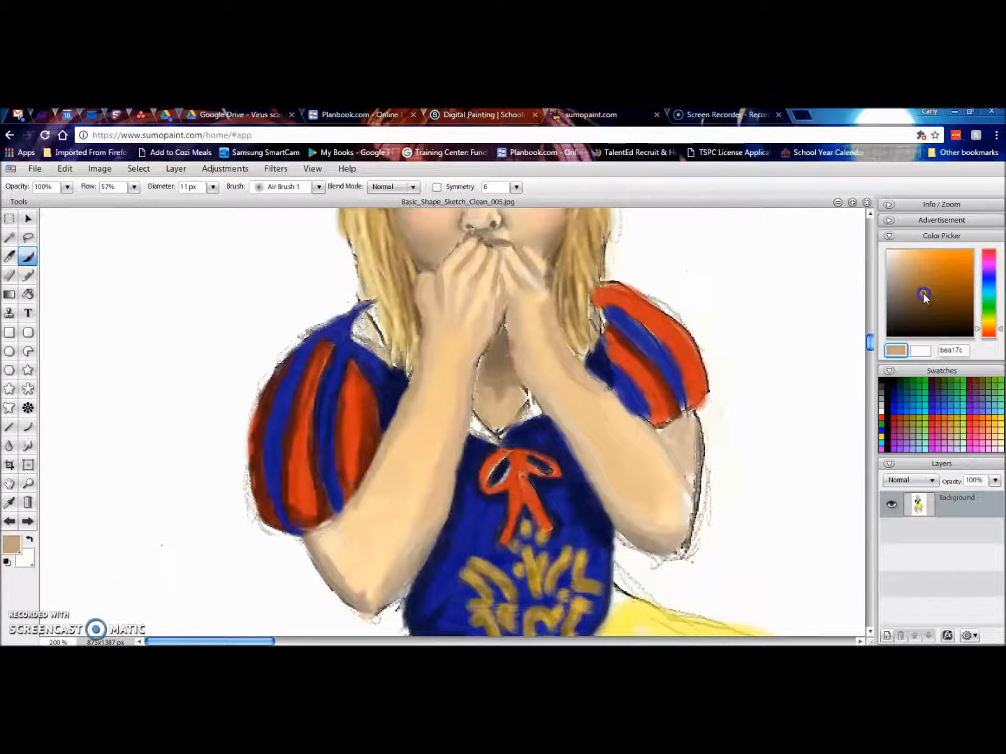
{"action": "left_click", "coordinate": [923, 292]}
{"action": "mouse_move", "coordinate": [320, 519]}
{"action": "left_mouse_down"}
{"action": "mouse_move", "coordinate": [395, 481]}
{"action": "mouse_move", "coordinate": [386, 444]}
{"action": "mouse_move", "coordinate": [350, 514]}
{"action": "mouse_move", "coordinate": [317, 533]}
{"action": "left_mouse_up"}
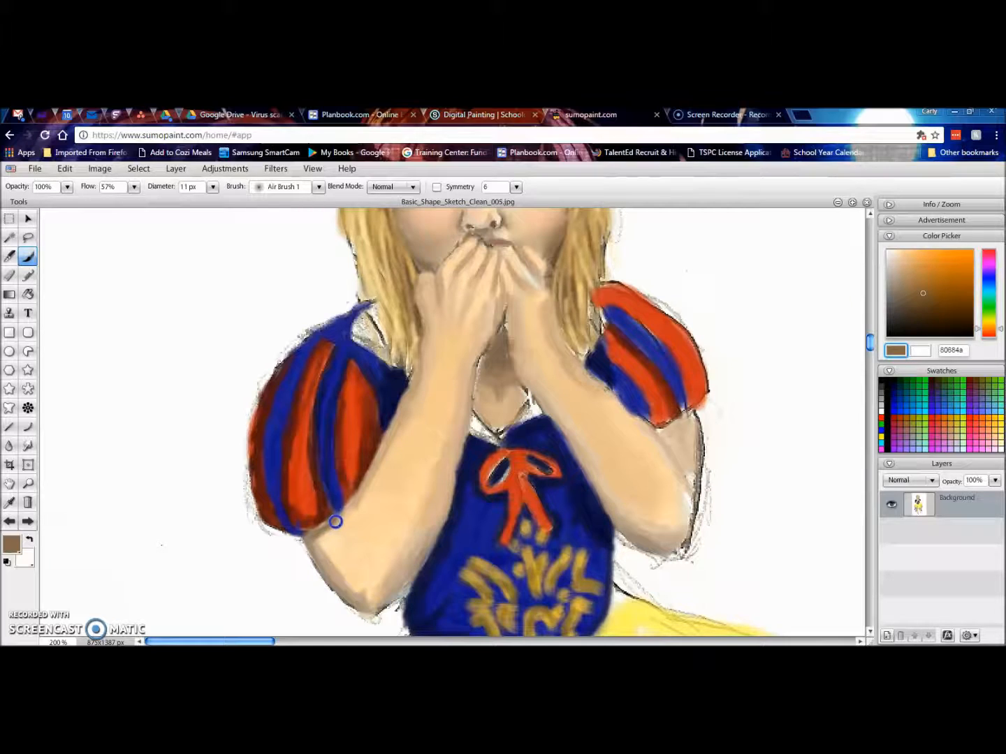
{"action": "left_click_drag", "start_coordinate": [327, 531], "coordinate": [315, 534]}
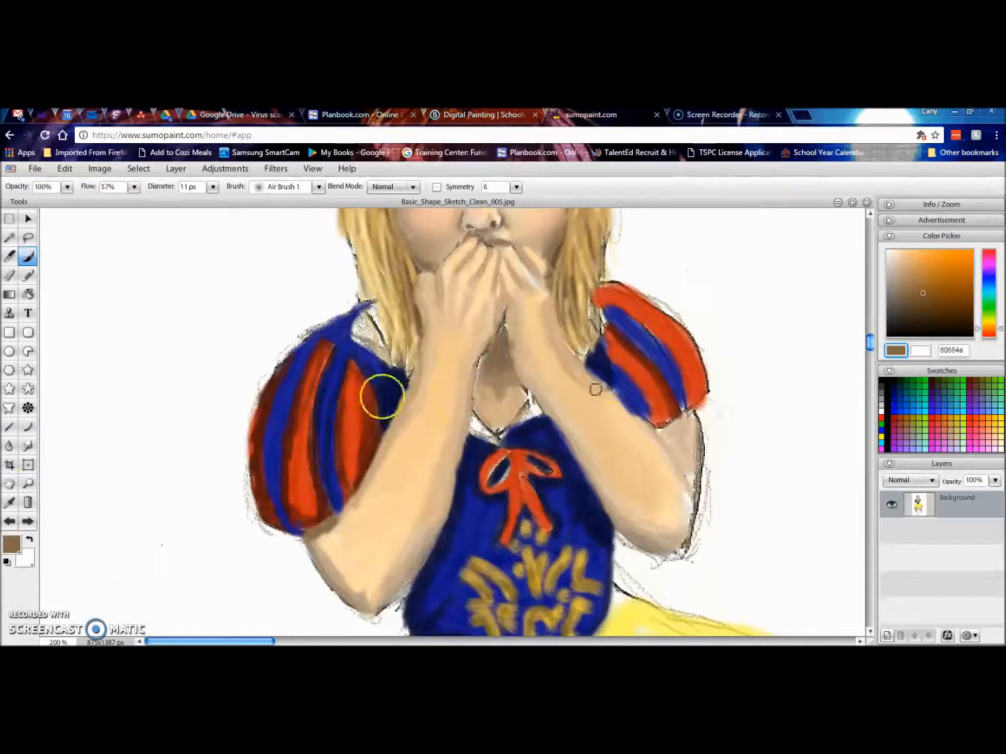
Sample the skin tone c8a982 from the forearm beside the left sleeve and smooth the arm's shading from the sleeve hem to the elbow.
{"action": "left_click", "coordinate": [9, 502]}
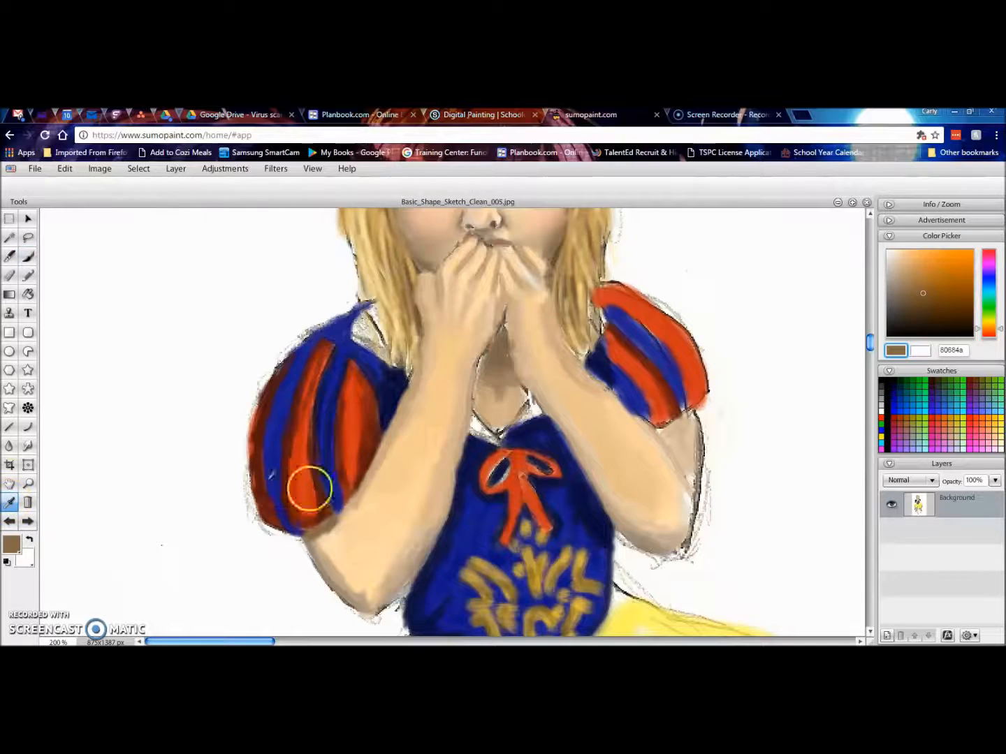
{"action": "left_click", "coordinate": [357, 503]}
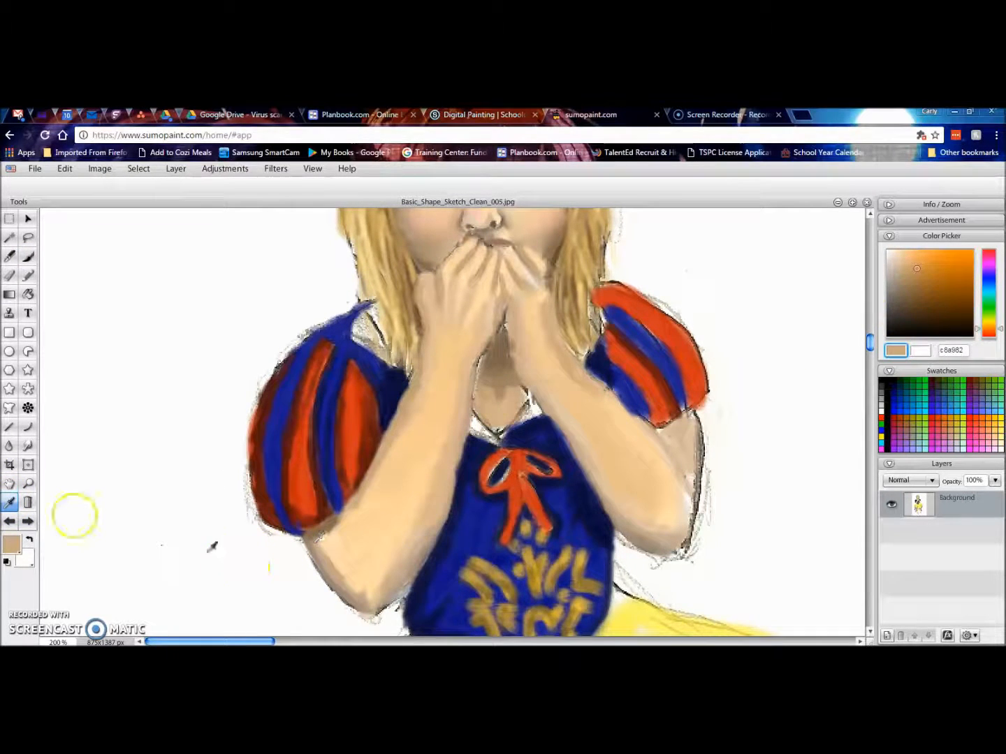
{"action": "left_click", "coordinate": [28, 256]}
{"action": "left_click_drag", "start_coordinate": [344, 517], "coordinate": [350, 504]}
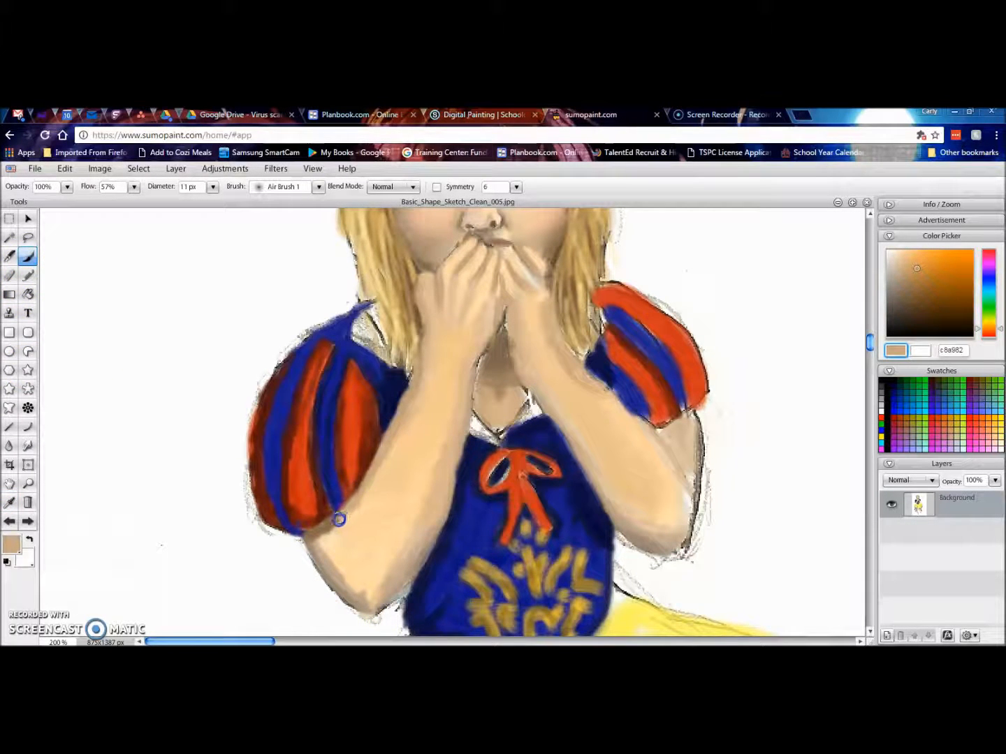
{"action": "left_click_drag", "start_coordinate": [329, 538], "coordinate": [359, 501]}
{"action": "mouse_move", "coordinate": [335, 547]}
{"action": "left_mouse_down"}
{"action": "mouse_move", "coordinate": [339, 530]}
{"action": "mouse_move", "coordinate": [325, 550]}
{"action": "left_mouse_up"}
{"action": "mouse_move", "coordinate": [319, 542]}
{"action": "left_mouse_down"}
{"action": "mouse_move", "coordinate": [337, 569]}
{"action": "mouse_move", "coordinate": [343, 561]}
{"action": "mouse_move", "coordinate": [421, 631]}
{"action": "mouse_move", "coordinate": [374, 617]}
{"action": "mouse_move", "coordinate": [328, 556]}
{"action": "mouse_move", "coordinate": [371, 602]}
{"action": "mouse_move", "coordinate": [360, 561]}
{"action": "mouse_move", "coordinate": [357, 596]}
{"action": "mouse_move", "coordinate": [402, 568]}
{"action": "mouse_move", "coordinate": [388, 595]}
{"action": "mouse_move", "coordinate": [386, 566]}
{"action": "mouse_move", "coordinate": [452, 501]}
{"action": "mouse_move", "coordinate": [416, 542]}
{"action": "mouse_move", "coordinate": [429, 525]}
{"action": "mouse_move", "coordinate": [418, 559]}
{"action": "mouse_move", "coordinate": [432, 532]}
{"action": "mouse_move", "coordinate": [395, 567]}
{"action": "left_mouse_up"}
{"action": "left_click", "coordinate": [813, 629]}
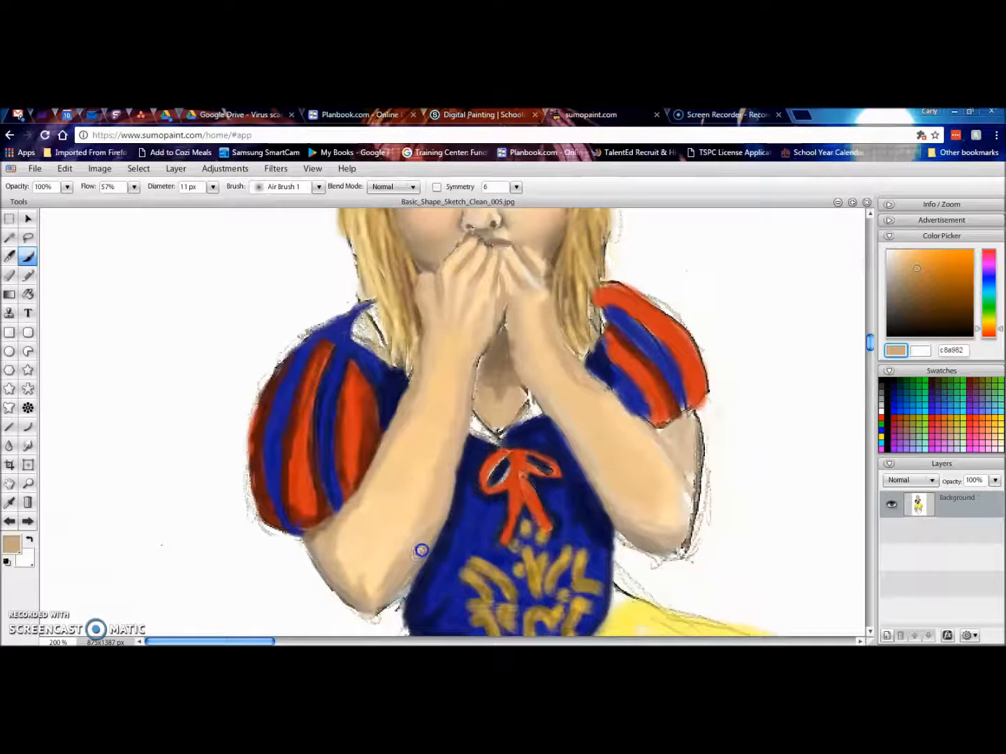
Airbrush the sampled skin tone along the same forearm's inner edge, from beside the blue bodice up to the wrist.
{"action": "left_click_drag", "start_coordinate": [459, 482], "coordinate": [475, 466]}
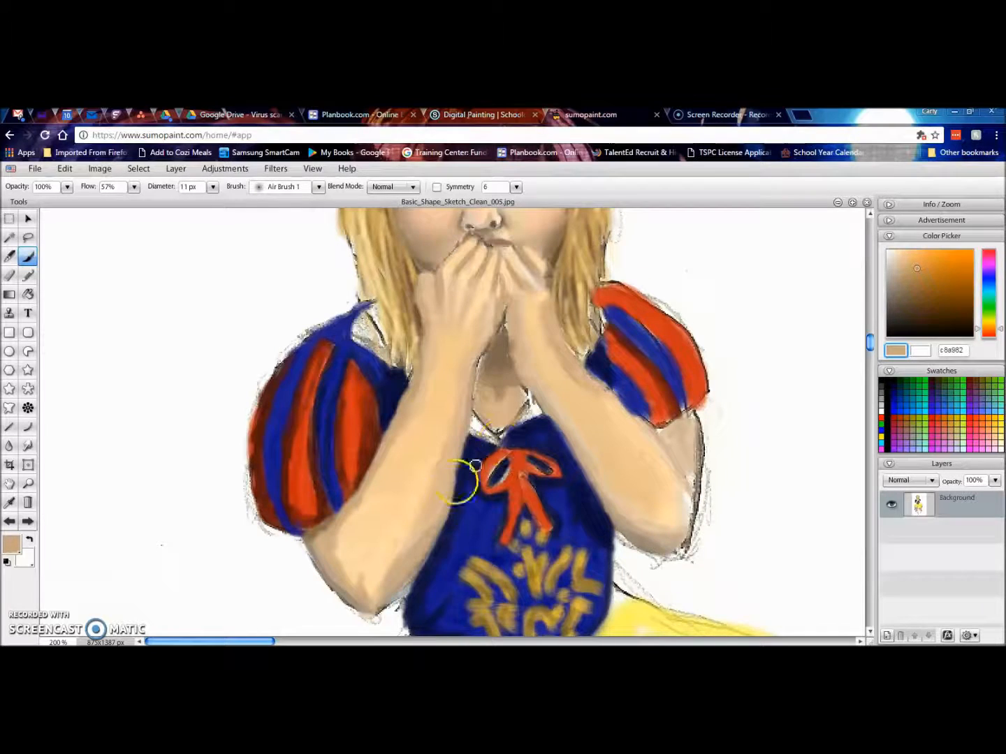
{"action": "mouse_move", "coordinate": [472, 451]}
{"action": "left_mouse_down"}
{"action": "mouse_move", "coordinate": [440, 469]}
{"action": "mouse_move", "coordinate": [449, 473]}
{"action": "mouse_move", "coordinate": [442, 527]}
{"action": "mouse_move", "coordinate": [429, 534]}
{"action": "mouse_move", "coordinate": [443, 501]}
{"action": "left_mouse_up"}
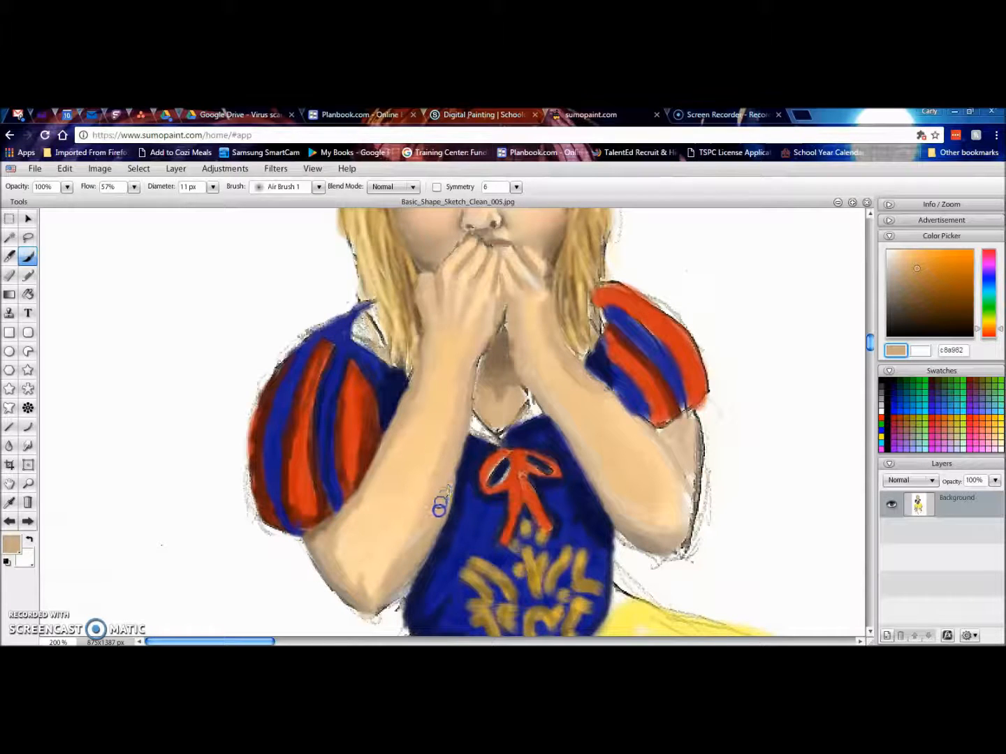
{"action": "mouse_move", "coordinate": [415, 549]}
{"action": "left_mouse_down"}
{"action": "mouse_move", "coordinate": [435, 517]}
{"action": "mouse_move", "coordinate": [402, 568]}
{"action": "mouse_move", "coordinate": [426, 532]}
{"action": "left_mouse_up"}
{"action": "mouse_move", "coordinate": [454, 456]}
{"action": "left_mouse_down"}
{"action": "mouse_move", "coordinate": [460, 404]}
{"action": "mouse_move", "coordinate": [454, 443]}
{"action": "mouse_move", "coordinate": [461, 422]}
{"action": "left_mouse_up"}
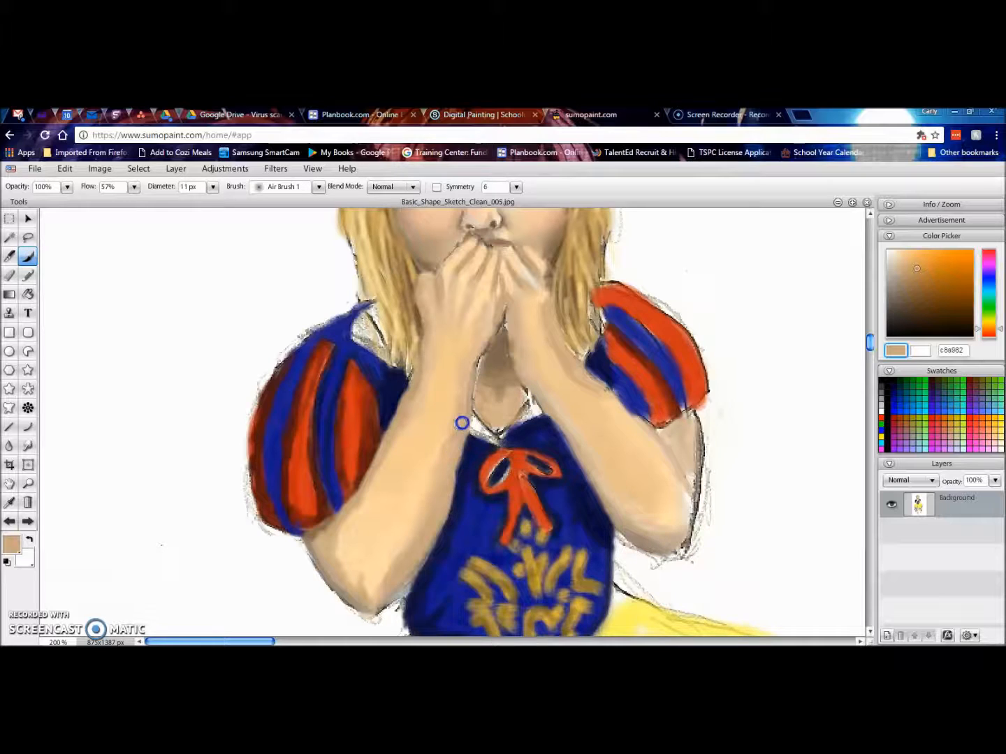
{"action": "left_click_drag", "start_coordinate": [468, 366], "coordinate": [471, 388]}
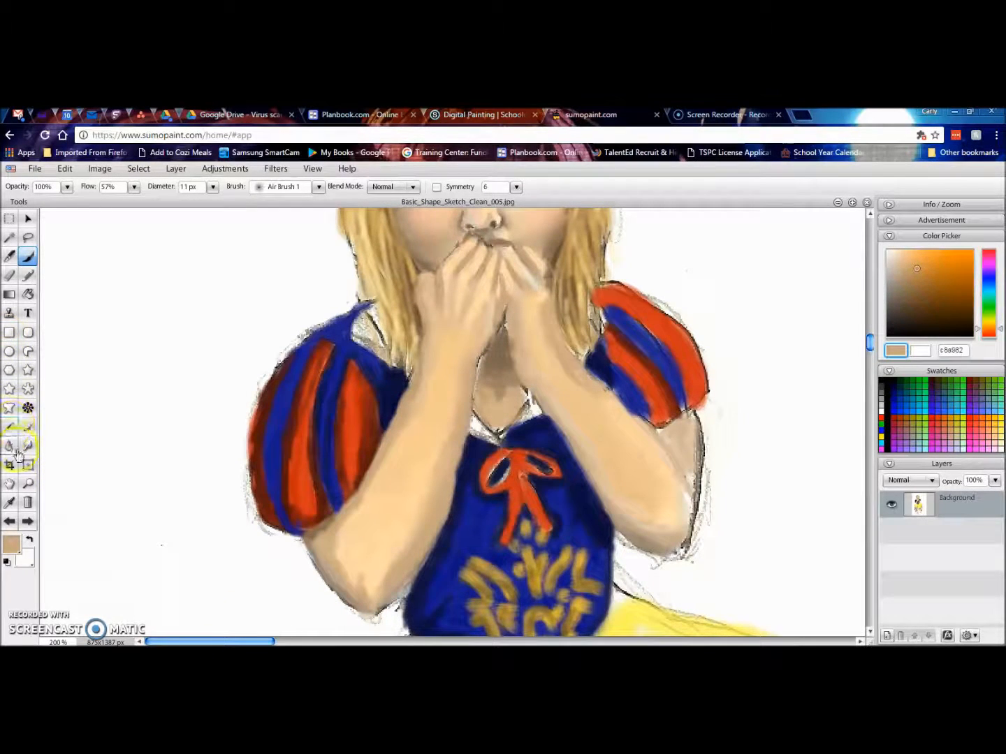
Sample the lighter skin tone f1cd98 from the middle of the same forearm and blend it into the inner forearm with the Air Brush 1 brush.
{"action": "left_click", "coordinate": [9, 502]}
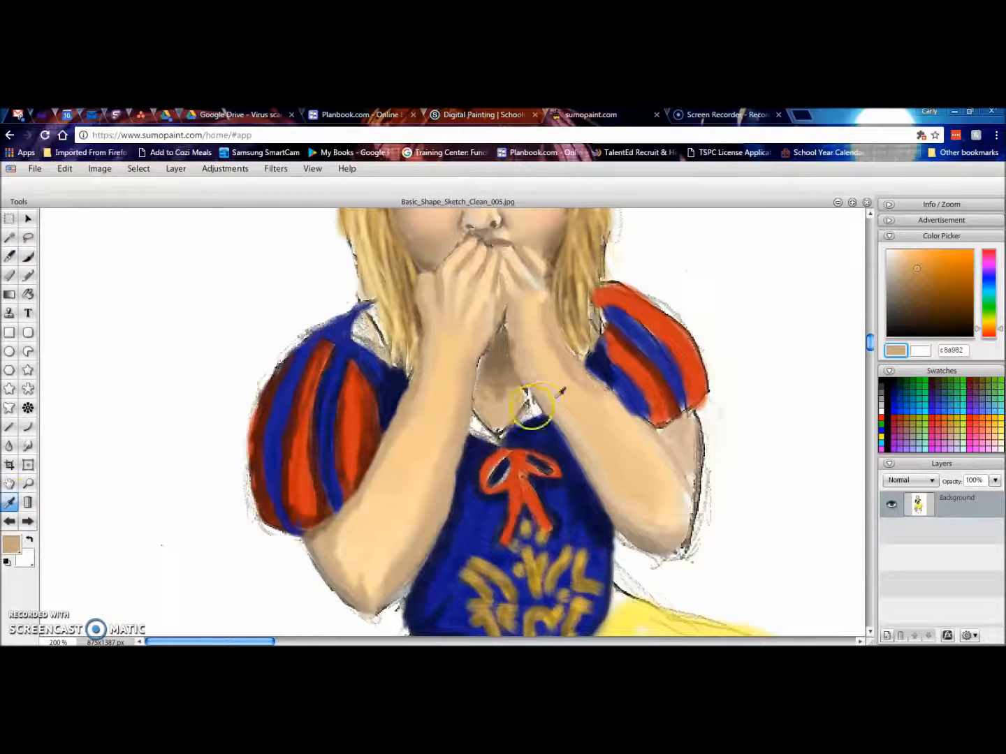
{"action": "left_click", "coordinate": [439, 452]}
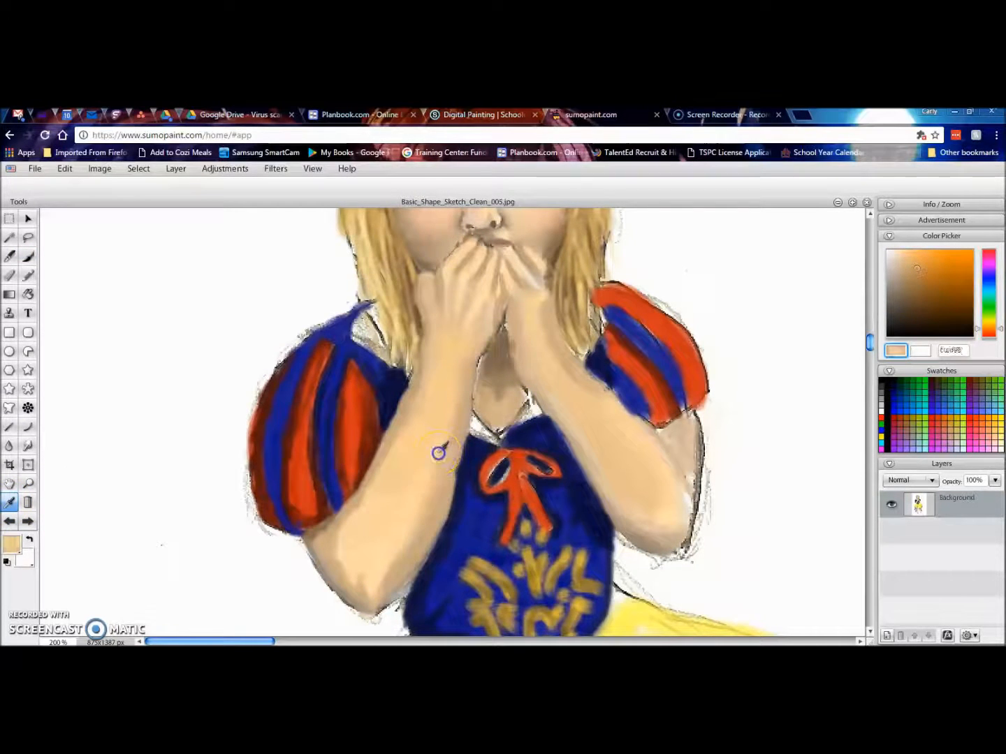
{"action": "left_click", "coordinate": [30, 257]}
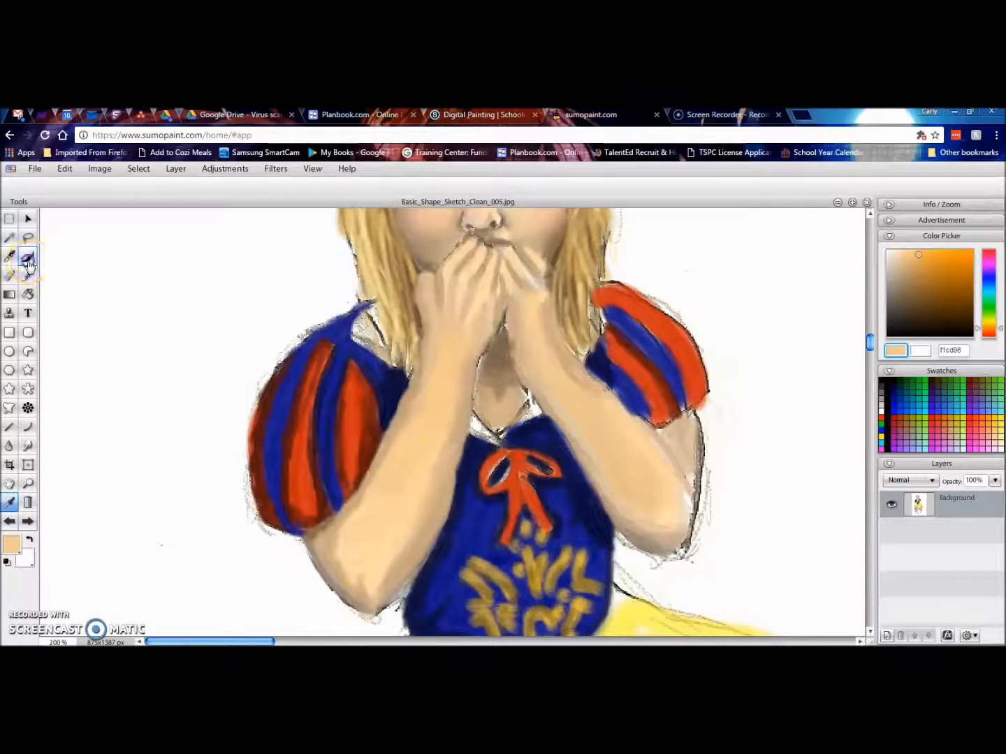
{"action": "mouse_move", "coordinate": [488, 467]}
{"action": "left_mouse_down"}
{"action": "mouse_move", "coordinate": [442, 451]}
{"action": "mouse_move", "coordinate": [442, 440]}
{"action": "mouse_move", "coordinate": [438, 457]}
{"action": "left_mouse_up"}
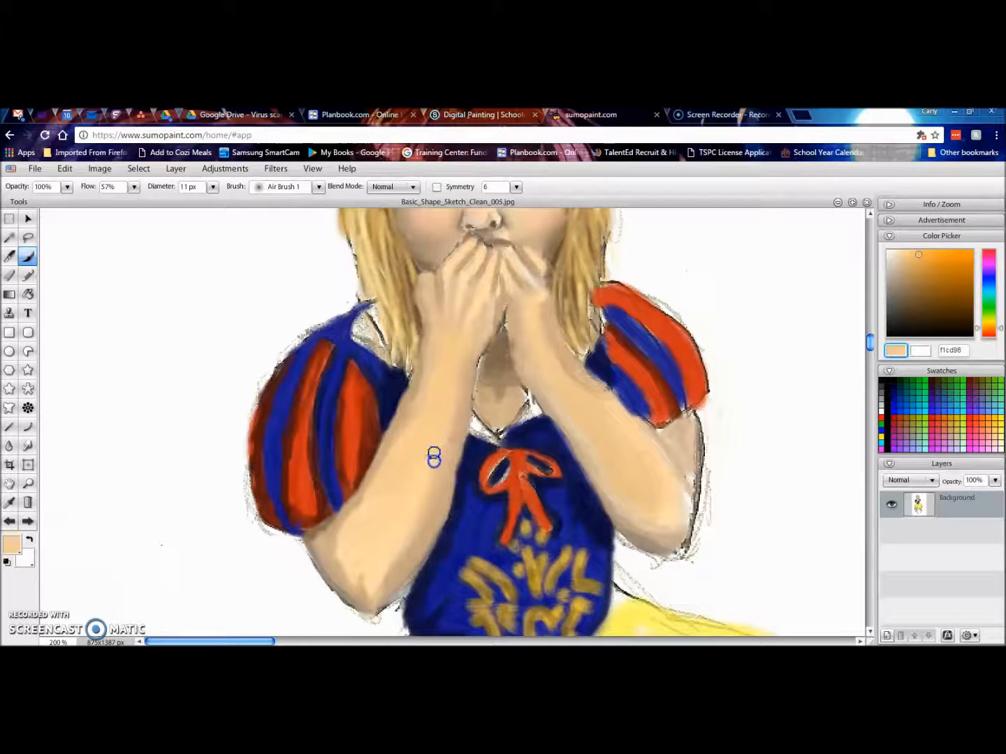
{"action": "left_click", "coordinate": [440, 453]}
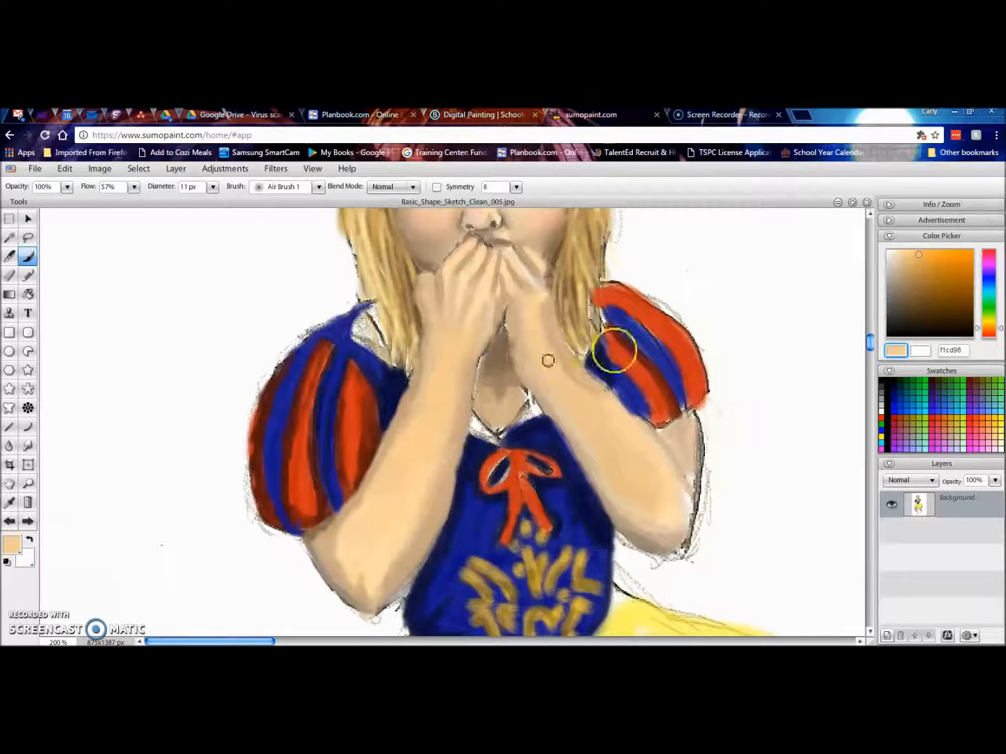
{"action": "left_click_drag", "start_coordinate": [431, 397], "coordinate": [451, 440]}
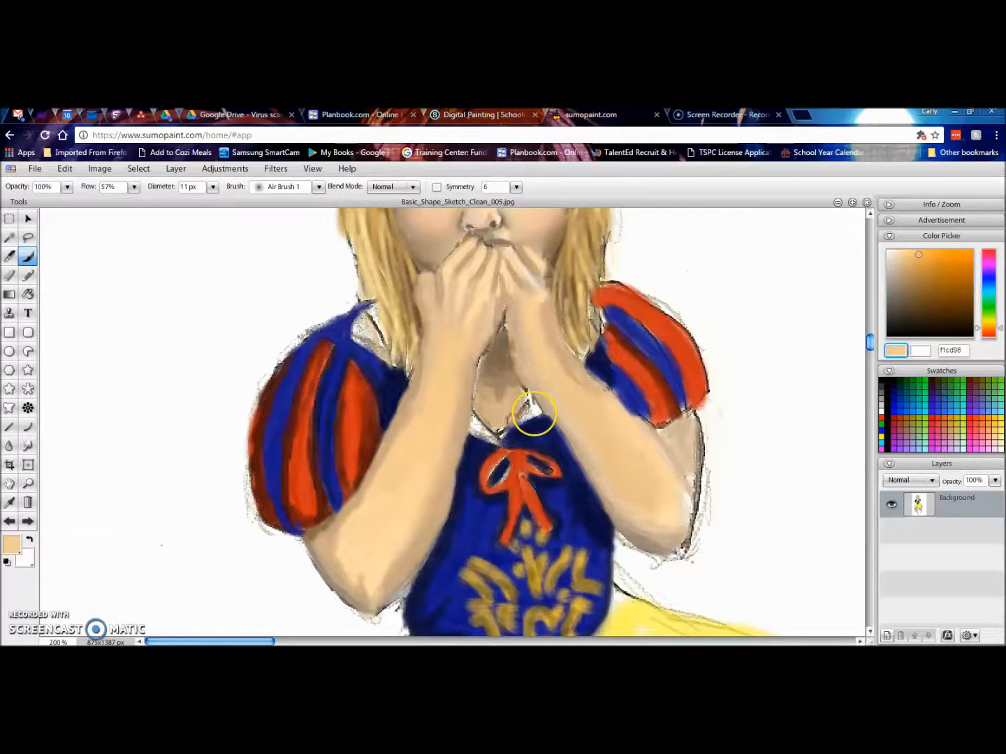
{"action": "mouse_move", "coordinate": [359, 366]}
{"action": "left_mouse_down"}
{"action": "mouse_move", "coordinate": [419, 417]}
{"action": "mouse_move", "coordinate": [426, 405]}
{"action": "left_mouse_up"}
{"action": "left_click", "coordinate": [666, 438]}
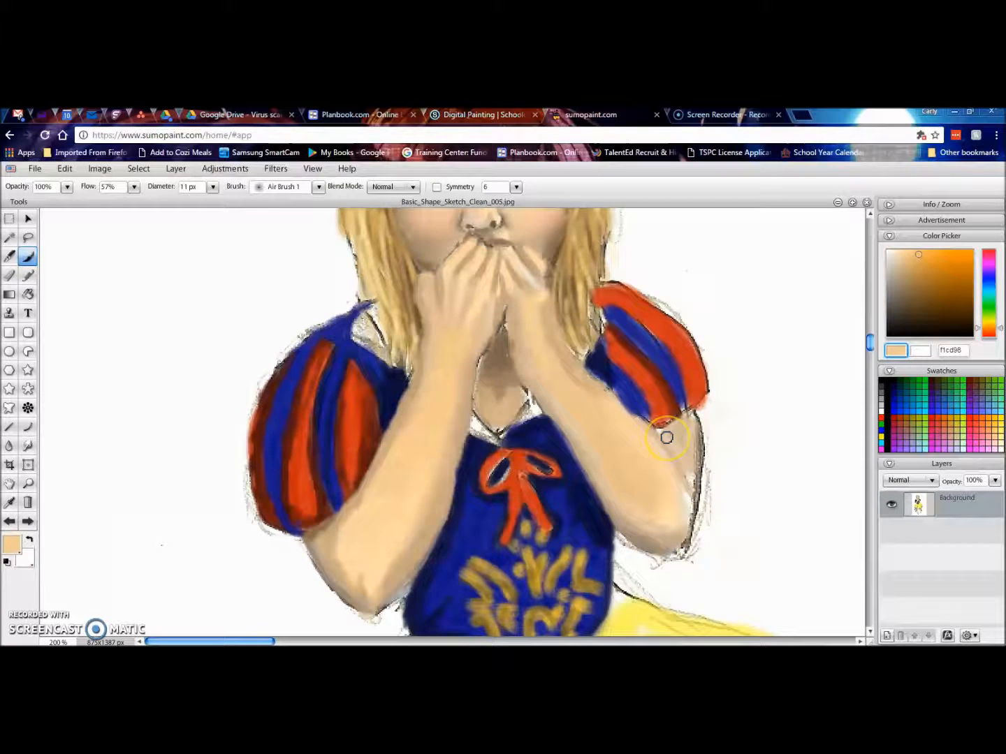
{"action": "left_click_drag", "start_coordinate": [584, 428], "coordinate": [529, 349]}
{"action": "left_click_drag", "start_coordinate": [401, 535], "coordinate": [450, 471]}
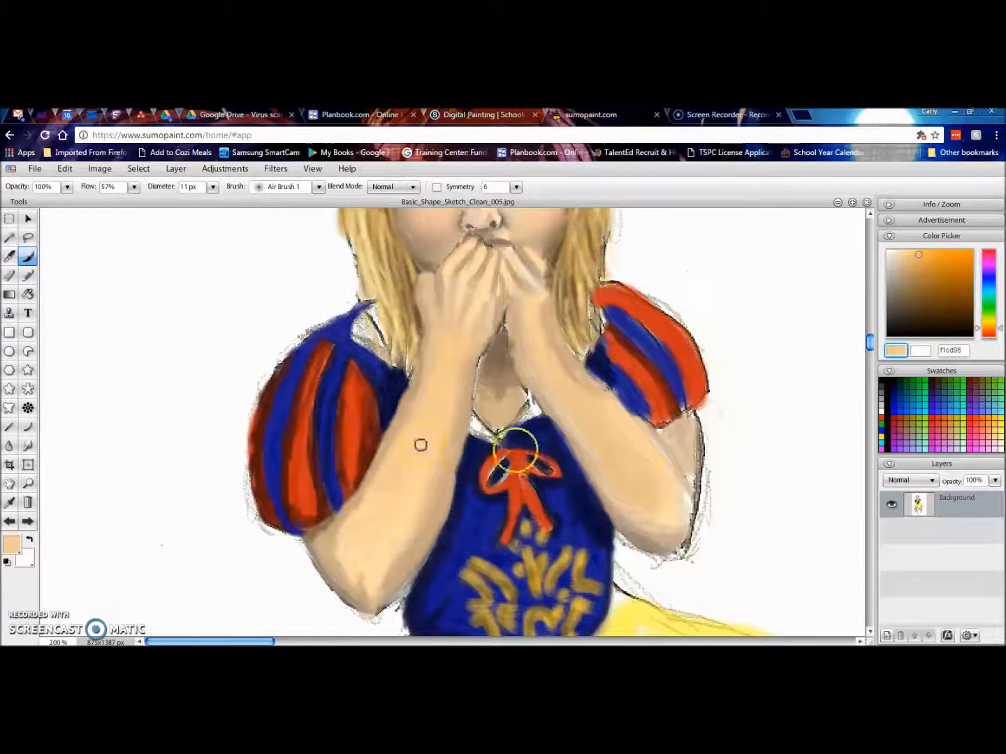
{"action": "mouse_move", "coordinate": [671, 464]}
{"action": "left_mouse_down"}
{"action": "mouse_move", "coordinate": [688, 474]}
{"action": "mouse_move", "coordinate": [659, 463]}
{"action": "left_mouse_up"}
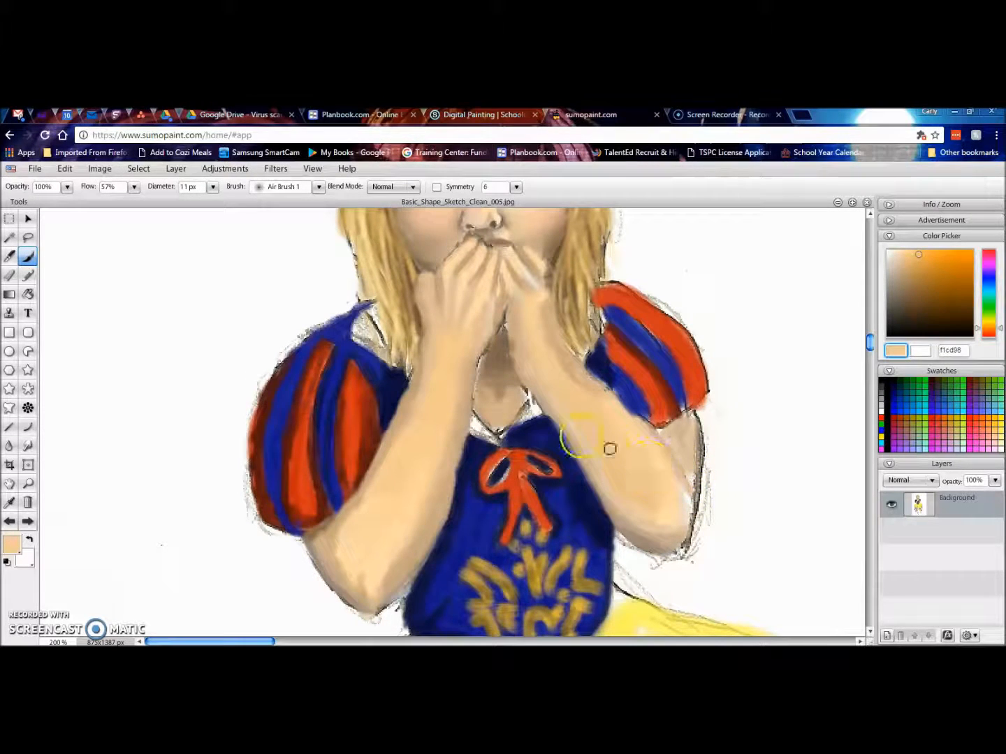
{"action": "left_click_drag", "start_coordinate": [346, 543], "coordinate": [312, 569]}
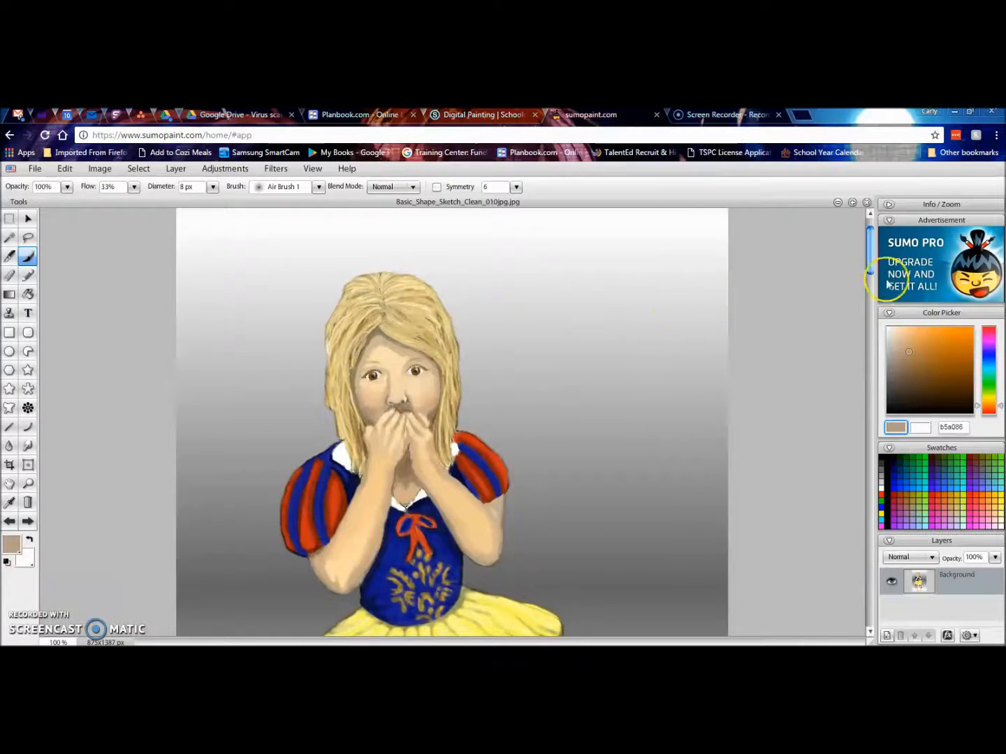
Examine the finished painting Basic_Shape_Sketch_Clean_010jpg.jpg over its full length, including the gradient background, at 50% zoom.
{"action": "left_click", "coordinate": [872, 259]}
{"action": "left_click_drag", "start_coordinate": [872, 258], "coordinate": [882, 618]}
{"action": "left_click_drag", "start_coordinate": [892, 563], "coordinate": [883, 380]}
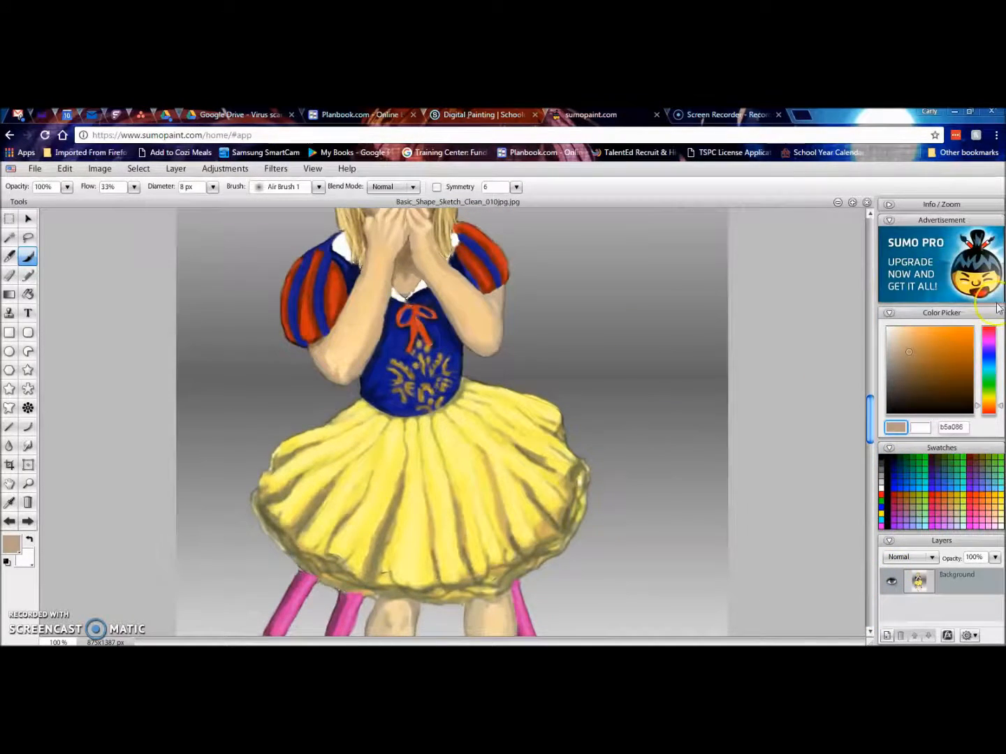
{"action": "key", "text": "ctrl+minus"}
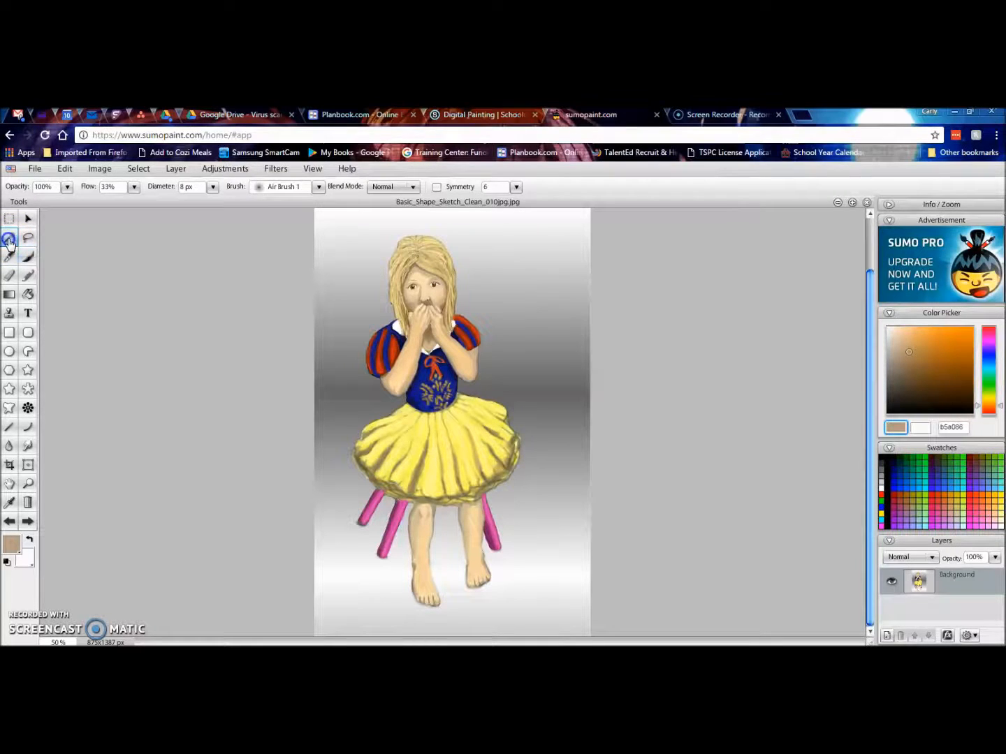
Set the start stop alpha of the Gradient tool's black-to-transparent gradient to 100.
{"action": "left_click", "coordinate": [9, 241]}
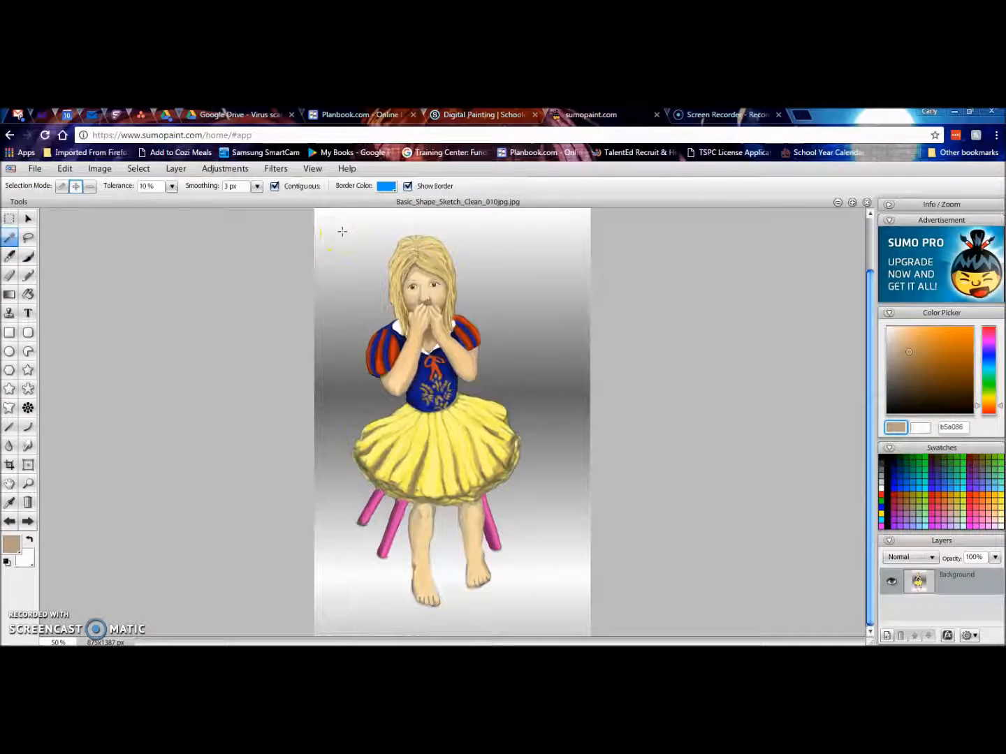
{"action": "left_click", "coordinate": [10, 294]}
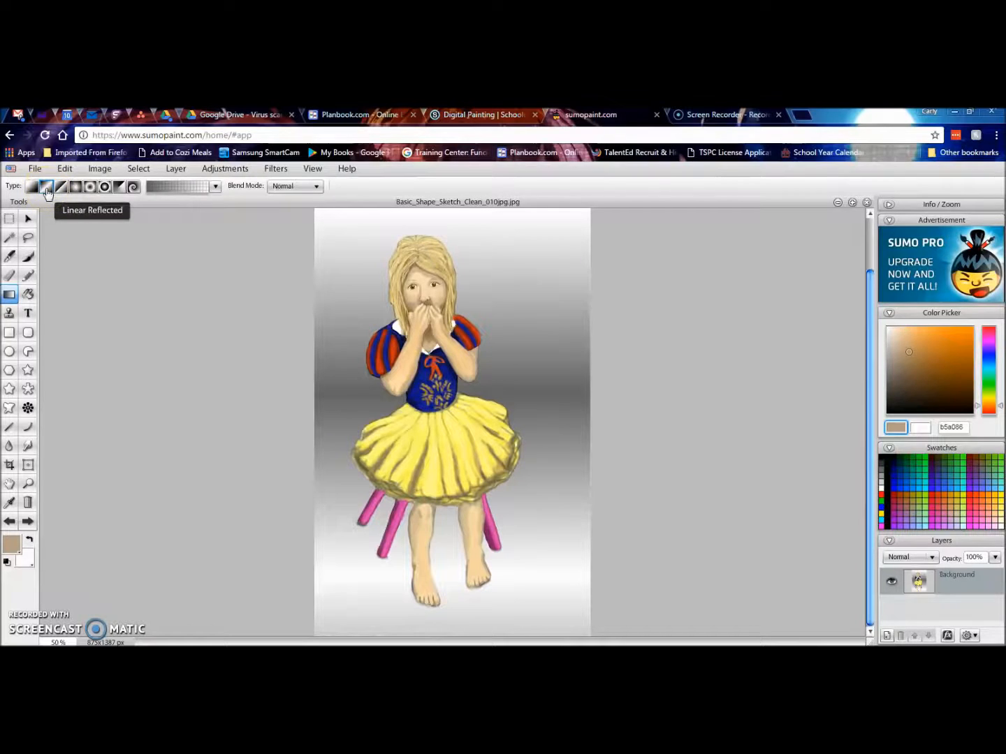
{"action": "left_click", "coordinate": [215, 186]}
{"action": "left_click", "coordinate": [324, 253]}
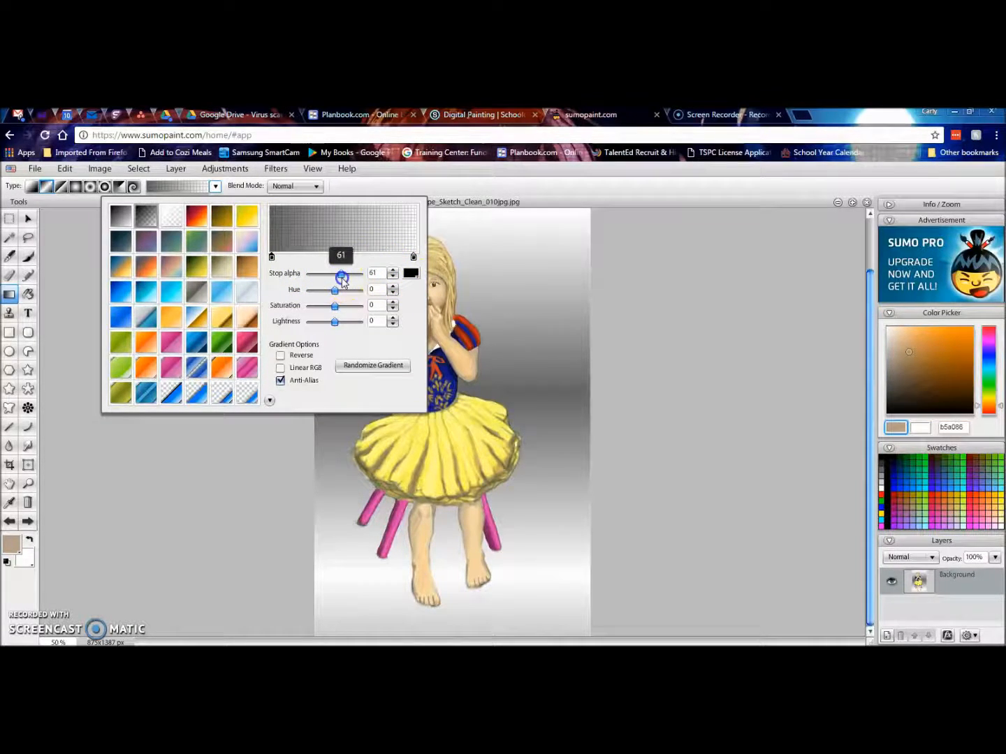
{"action": "left_click_drag", "start_coordinate": [343, 278], "coordinate": [372, 277]}
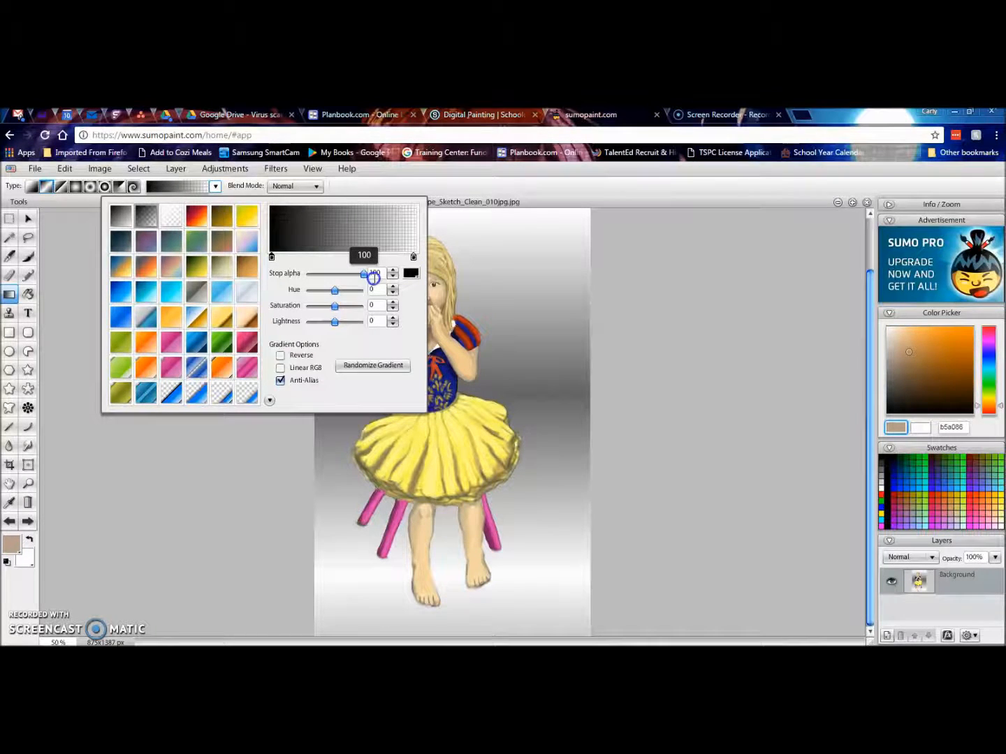
{"action": "left_click", "coordinate": [217, 187]}
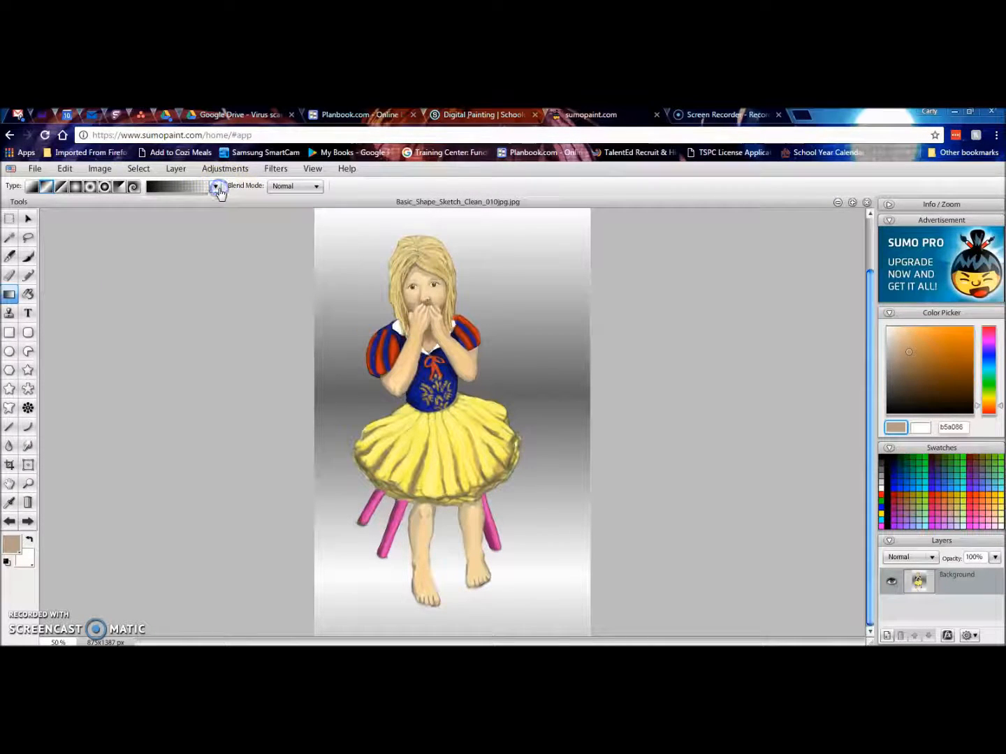